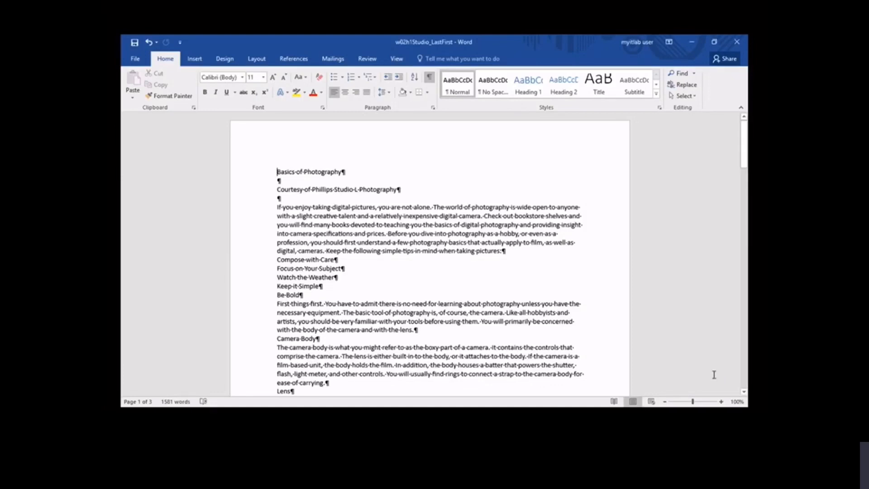
# Format the entire document's text in Times New Roman at size 12
pyautogui.hotkey('ctrl', 'a')
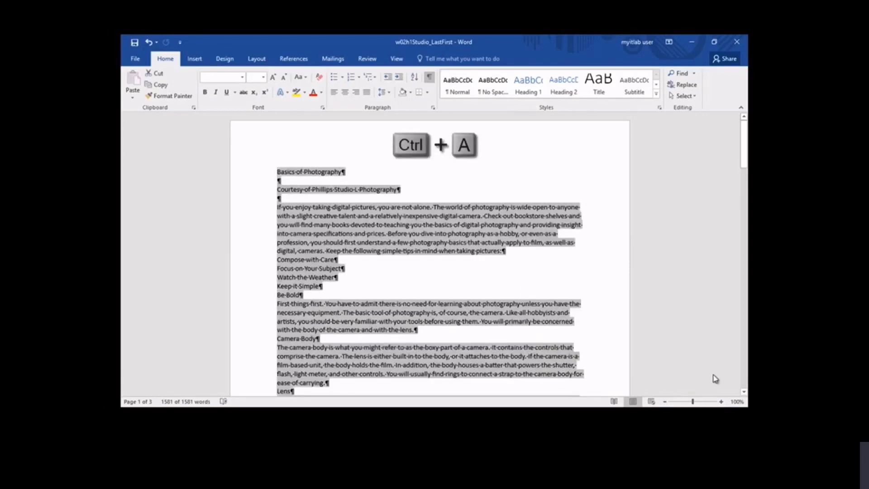
pyautogui.click(242, 77)
pyautogui.click(245, 136)
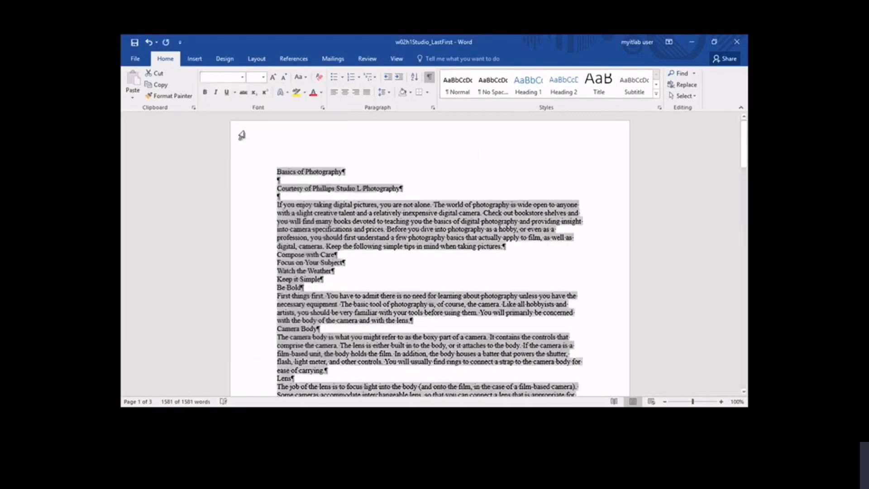
pyautogui.click(263, 77)
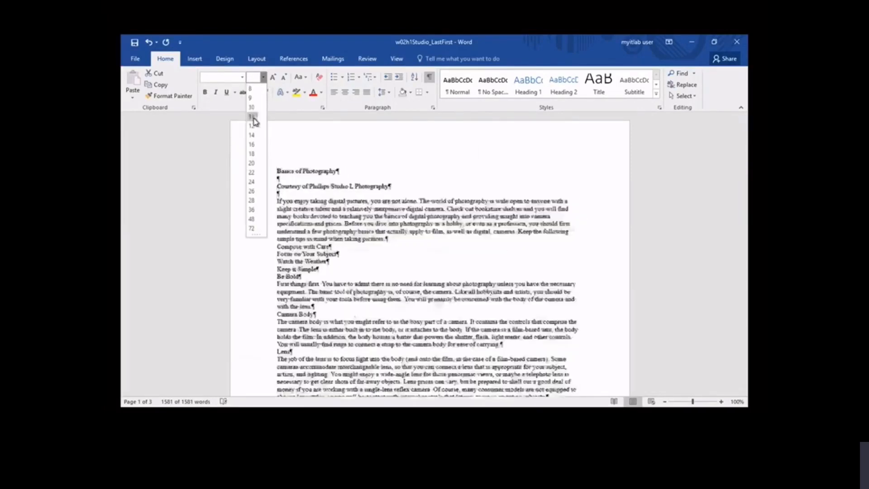
pyautogui.click(252, 126)
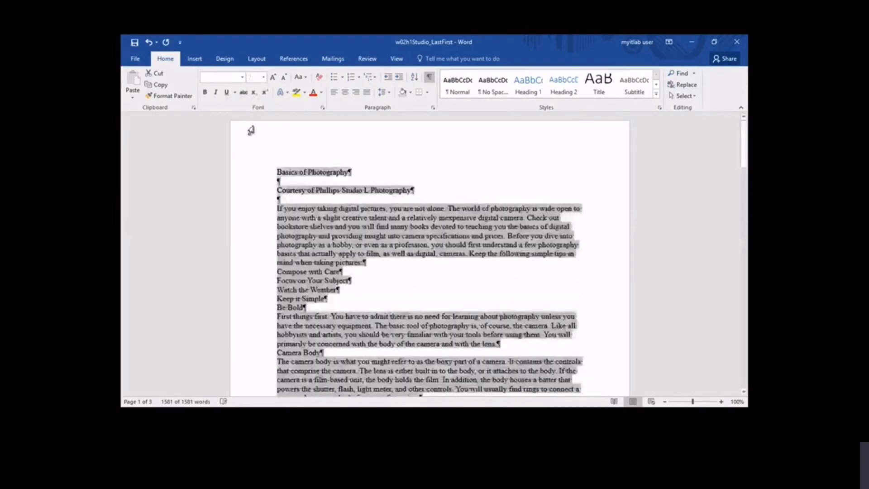
# Italicize the "Courtesy of Phillips Studio L Photography" line and the word "boxy" in the Camera Body paragraph
pyautogui.click(251, 192)
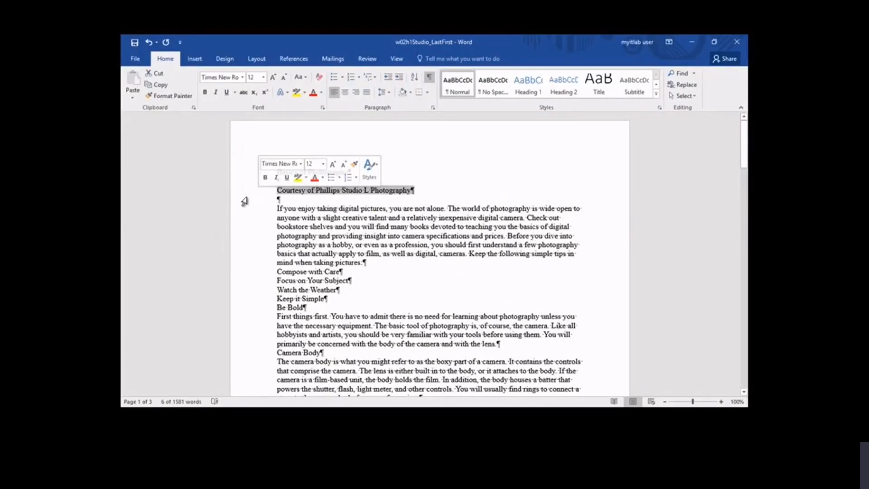
pyautogui.click(276, 178)
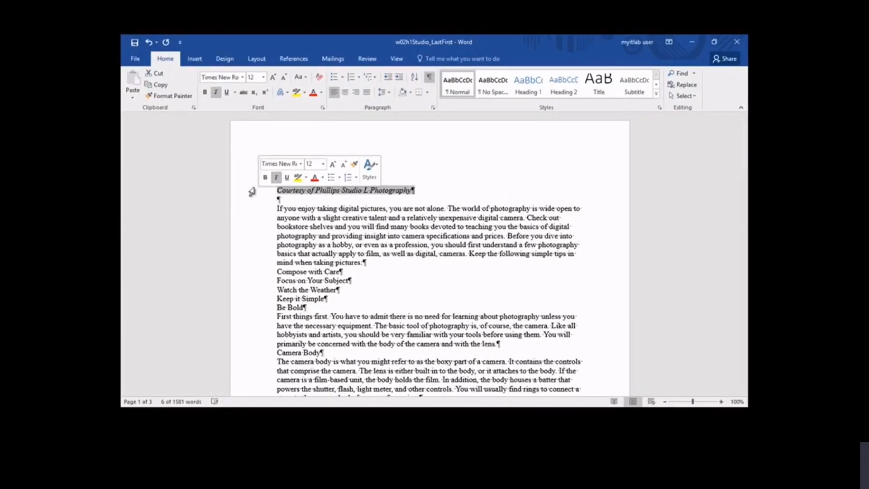
pyautogui.scroll(-2, 249, 326)
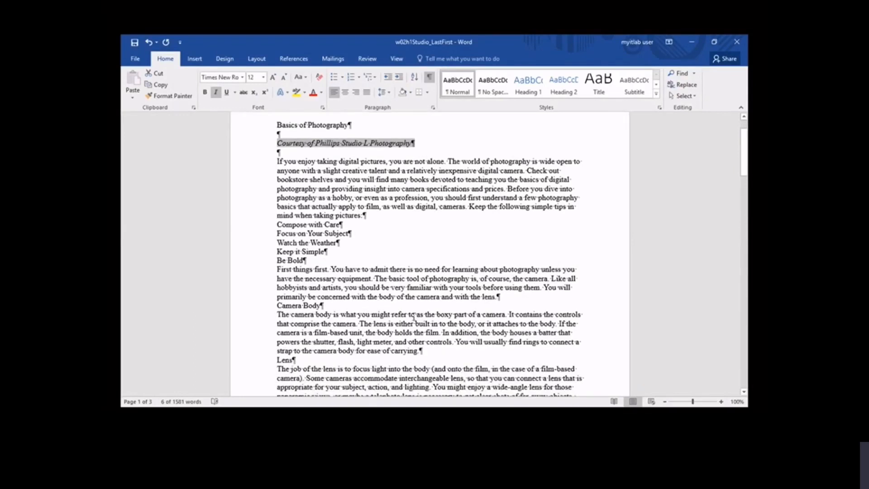
pyautogui.doubleClick(442, 314)
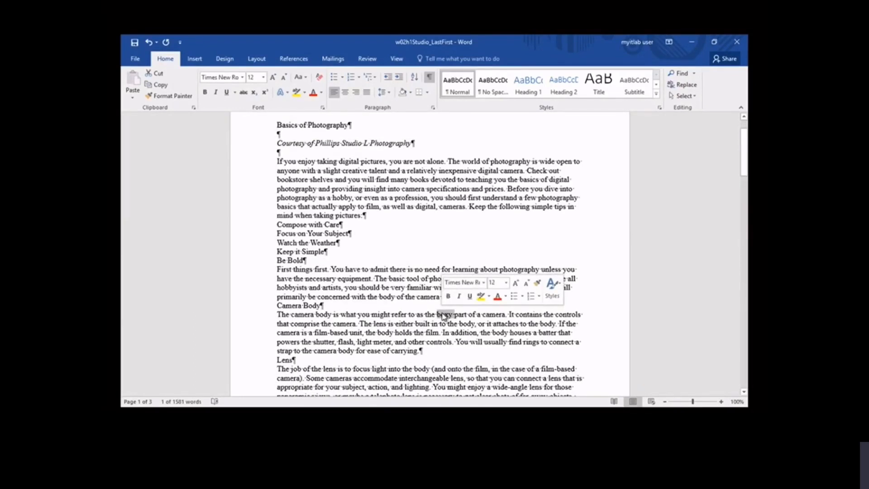
pyautogui.click(216, 92)
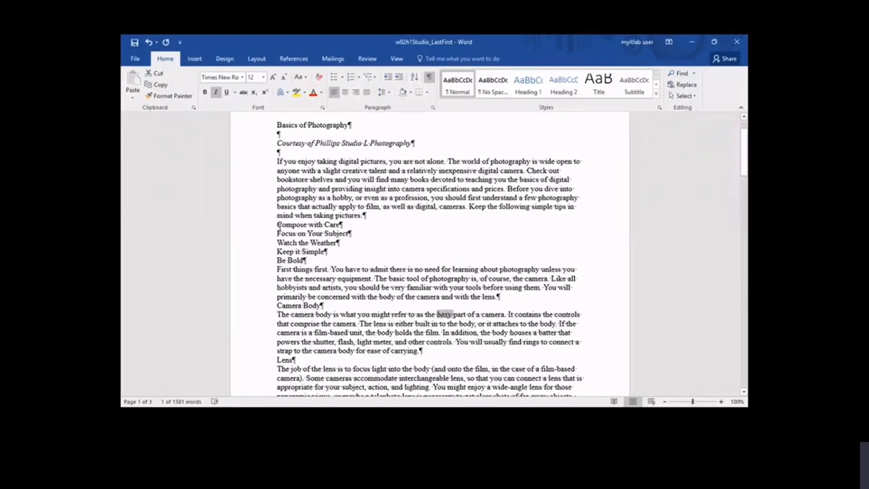
# Apply bold and small caps to the five tip lines from "Compose with Care" through "Be Bold"
pyautogui.moveTo(278, 225); pyautogui.dragTo(298, 258)
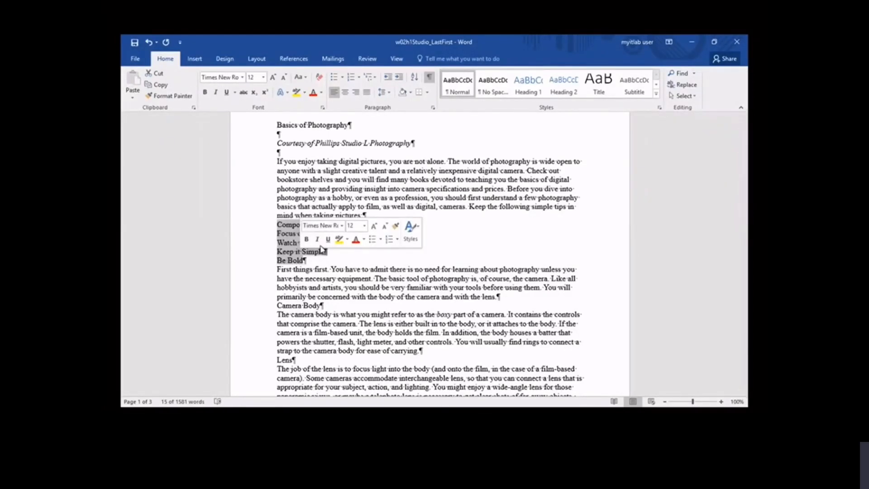
pyautogui.click(323, 108)
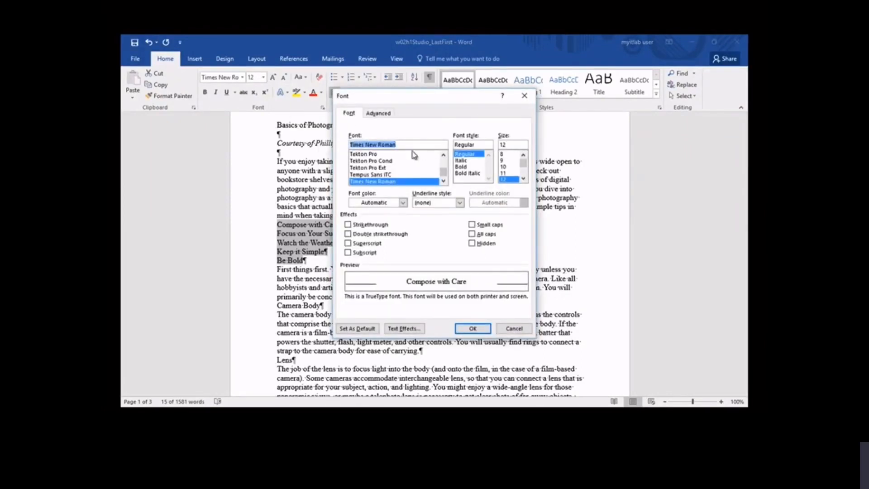
pyautogui.click(461, 167)
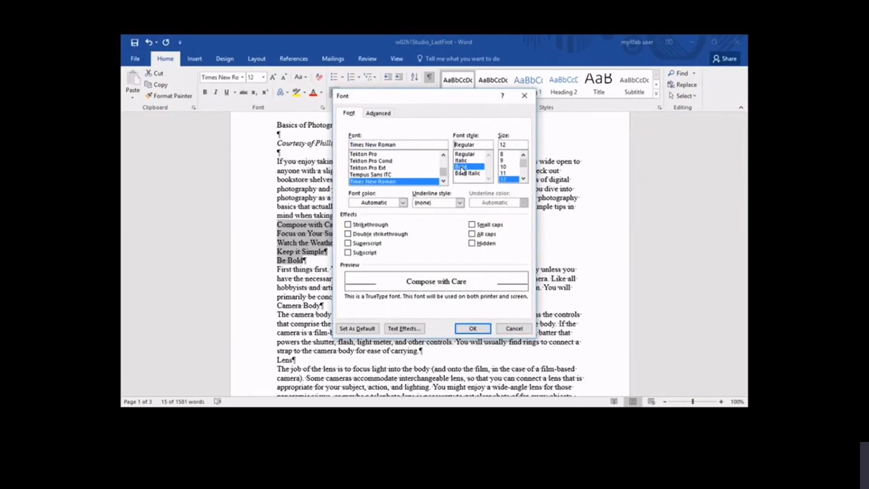
pyautogui.click(473, 225)
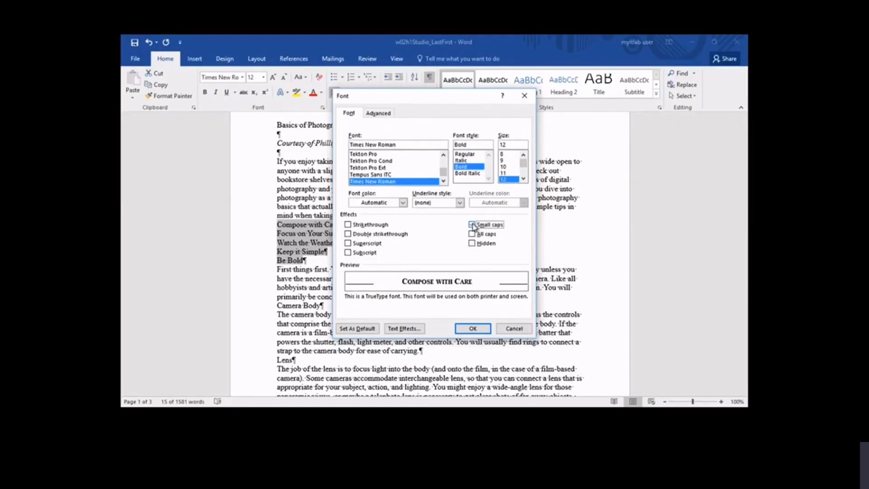
pyautogui.click(470, 328)
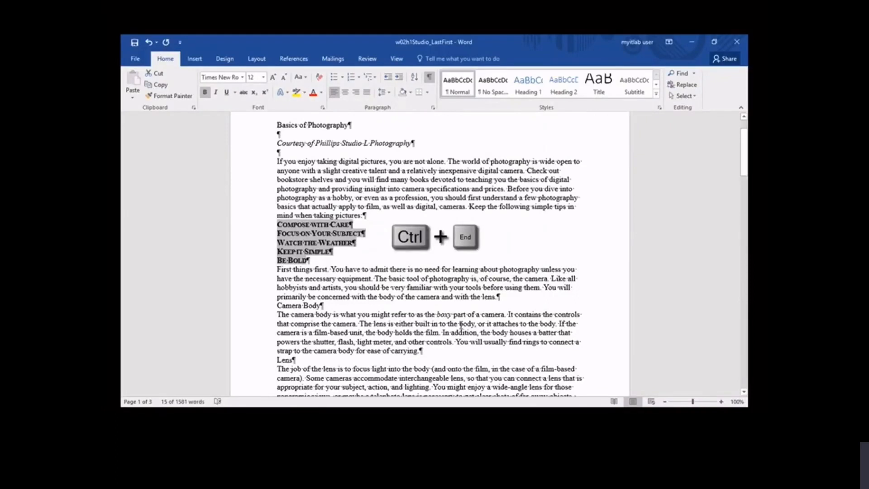
# Give the document's last line, "Let Phillips Studio L Photography Preserve Your Memories!", a bold blue shadowed text effect and font size 16
pyautogui.hotkey('ctrl', 'End')
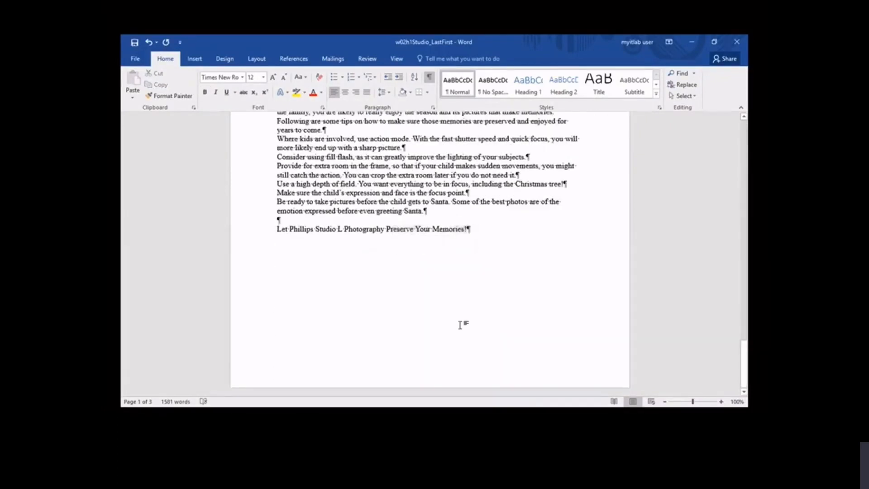
pyautogui.click(263, 233)
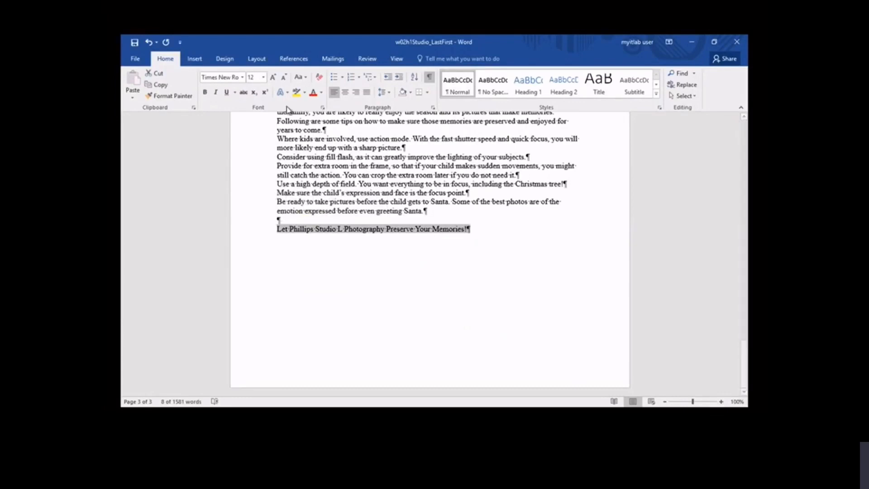
pyautogui.click(282, 93)
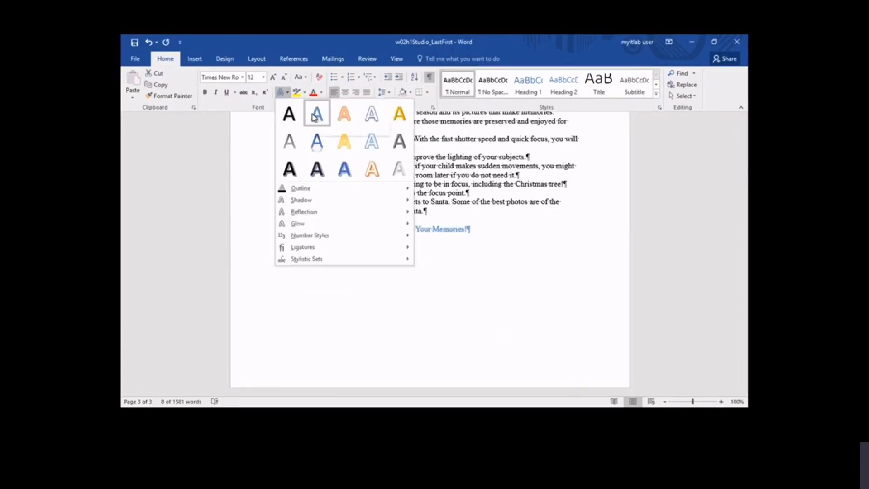
pyautogui.click(344, 171)
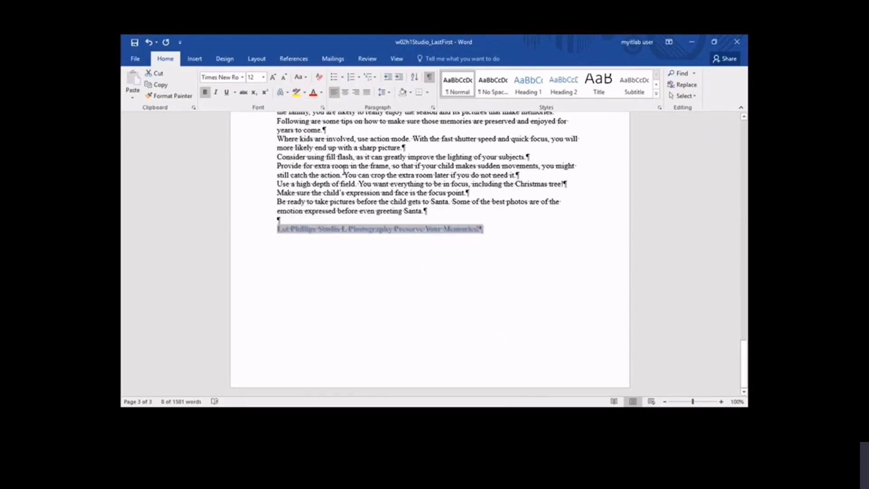
pyautogui.click(263, 77)
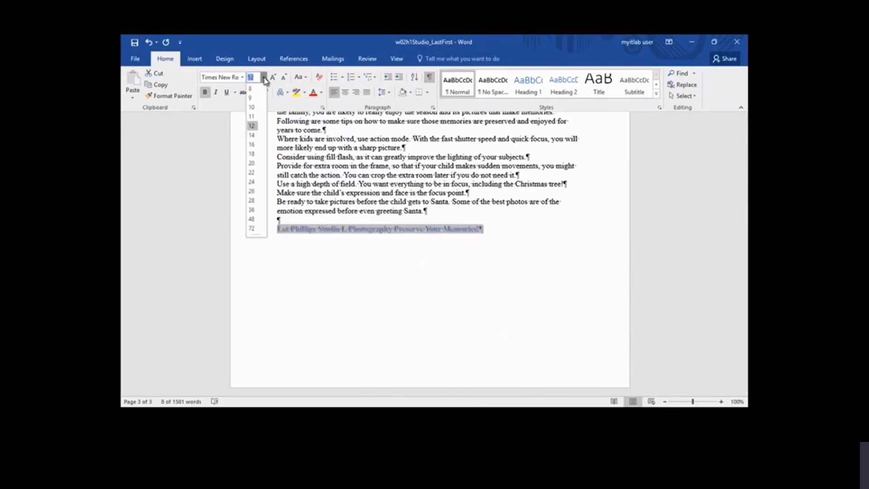
pyautogui.click(253, 146)
pyautogui.click(275, 211)
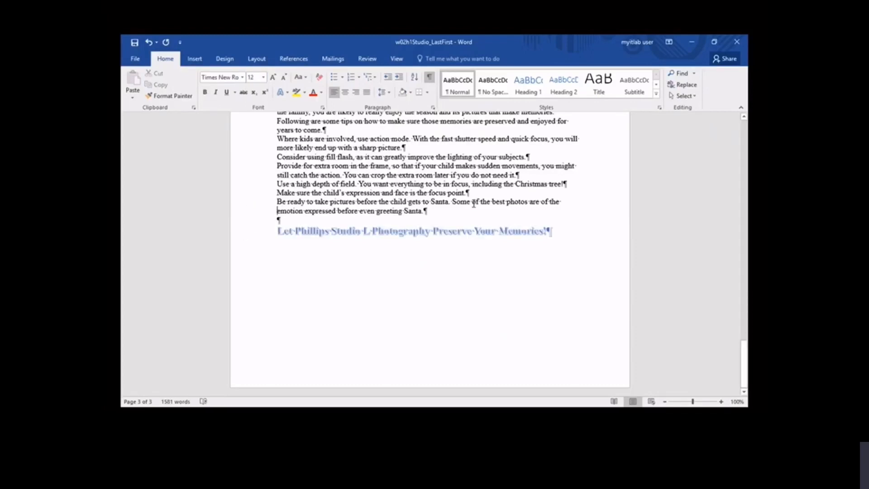
# Change the font color of the "Courtesy of Phillips Studio L Photography" line to a dark blue theme color
pyautogui.hotkey('ctrl', 'Home')
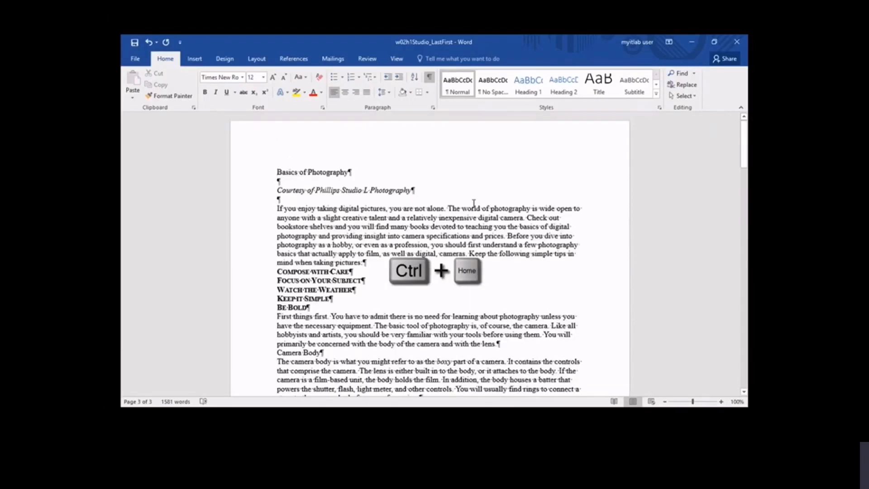
pyautogui.click(266, 194)
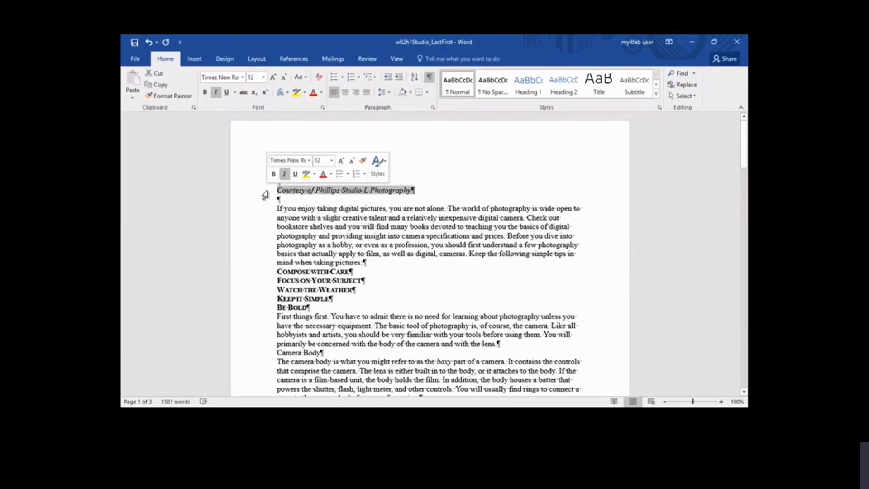
pyautogui.click(321, 92)
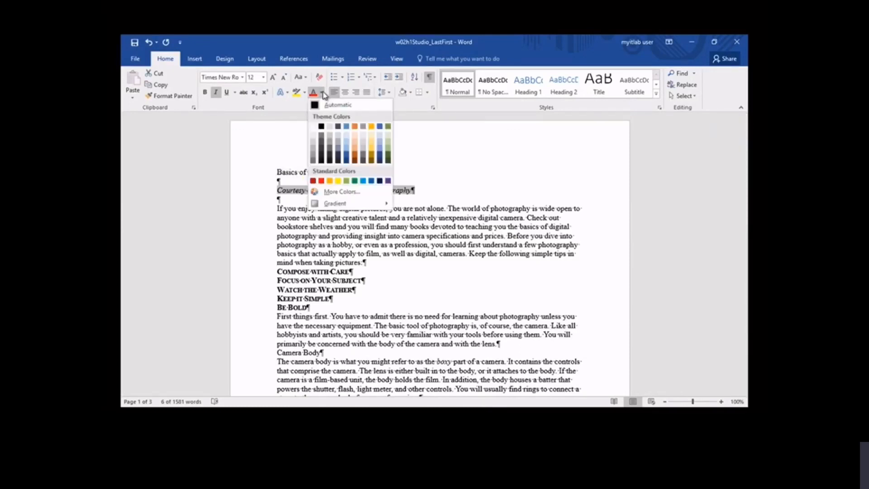
pyautogui.click(380, 158)
# Highlight "you should consider how to become a better photographer" in yellow in the Composition paragraph
pyautogui.scroll(-6, 371, 158)
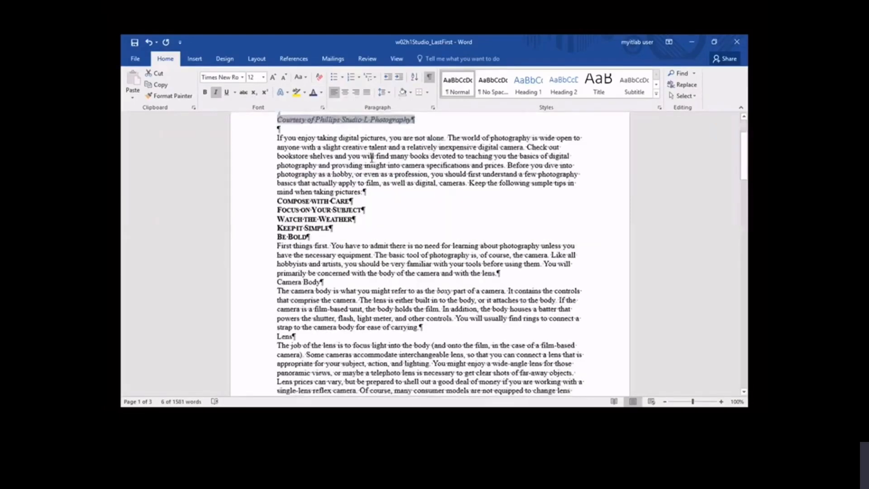
pyautogui.scroll(-2, 374, 156)
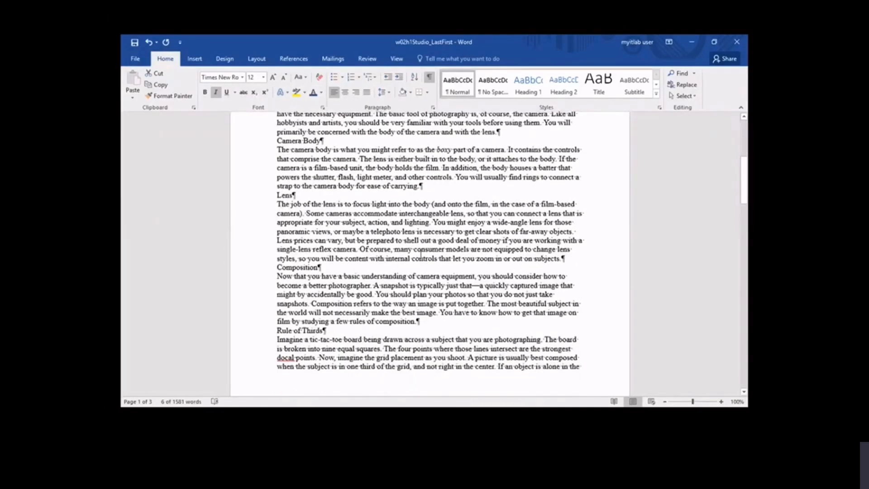
pyautogui.moveTo(479, 276); pyautogui.dragTo(372, 284)
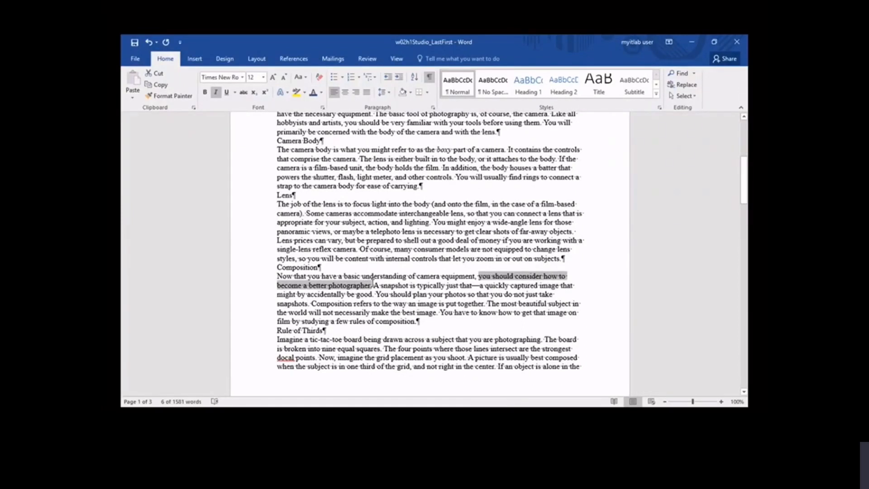
pyautogui.click(297, 93)
# Run a spelling and grammar check from the document's start, correcting "docal" to "focal", "Whdn" to "When" and "abofe" to "above"
pyautogui.hotkey('ctrl', 'Home')
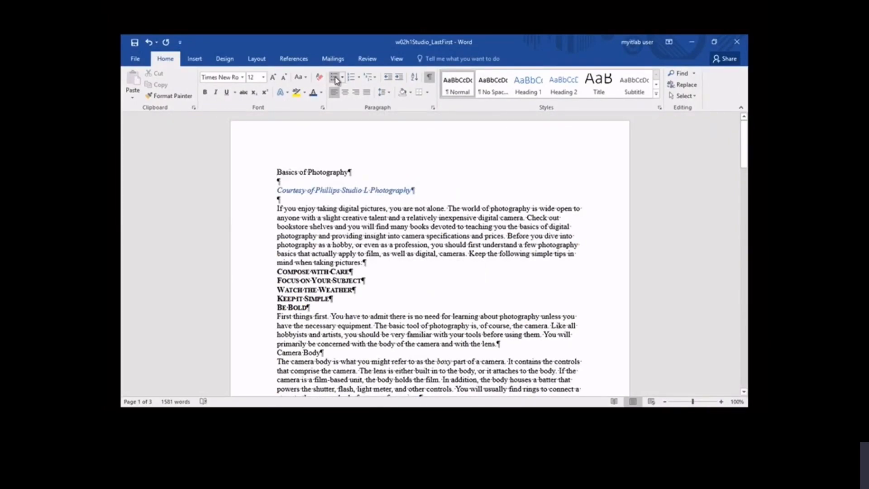
pyautogui.click(365, 61)
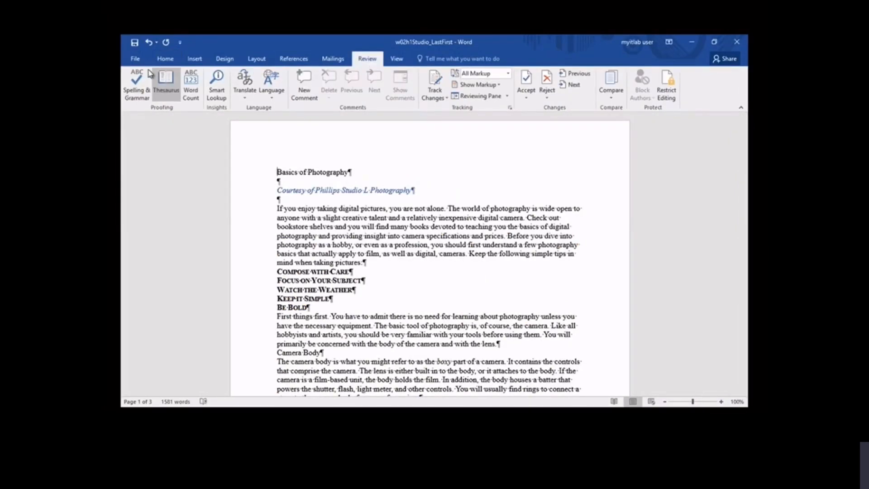
pyautogui.click(135, 81)
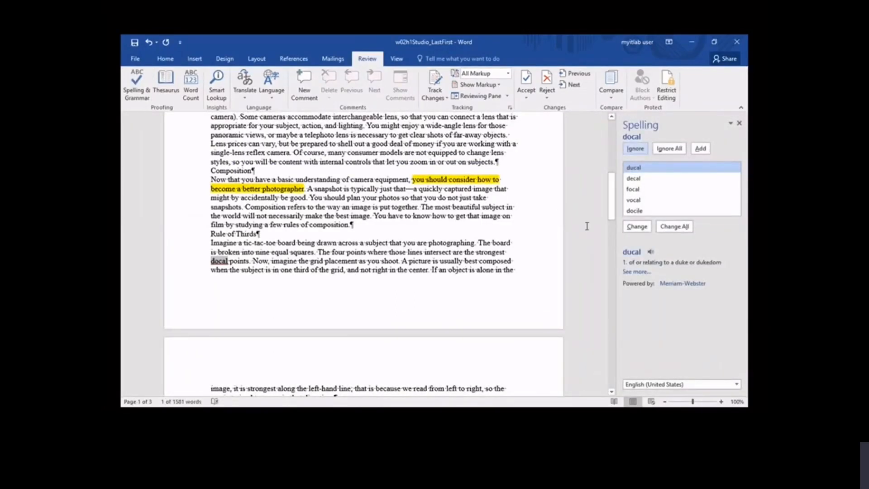
pyautogui.click(639, 192)
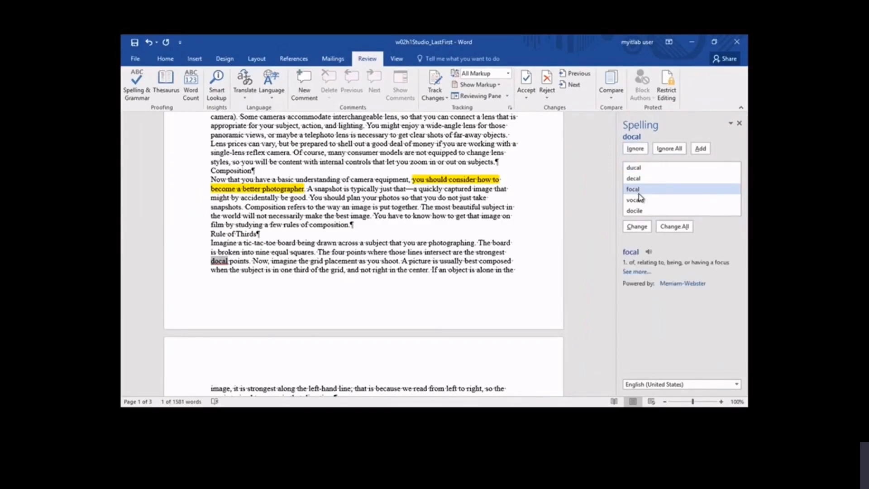
pyautogui.click(636, 226)
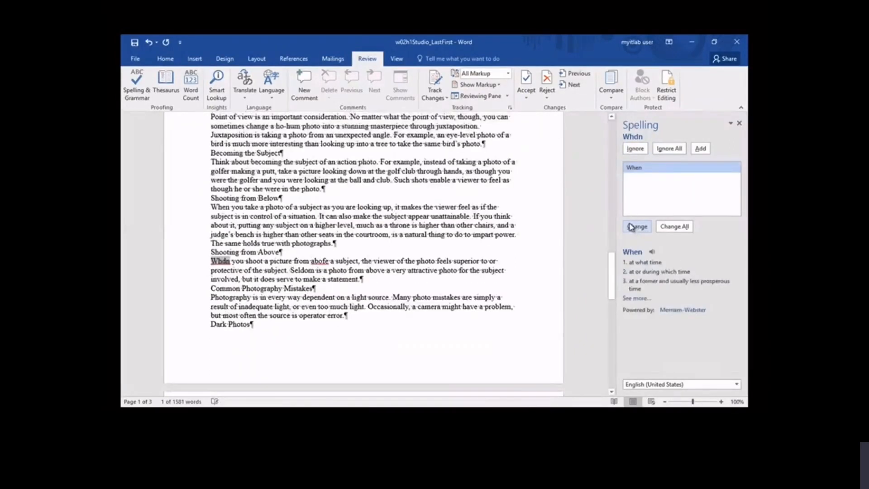
pyautogui.click(636, 226)
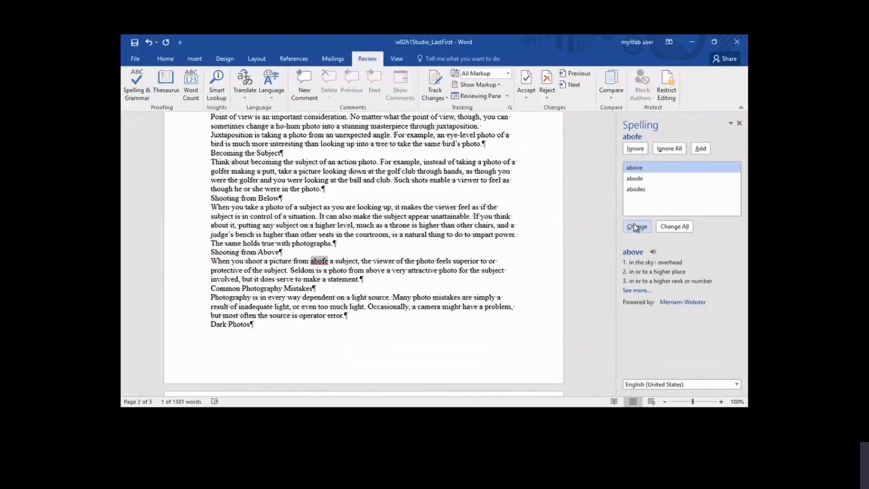
pyautogui.click(635, 226)
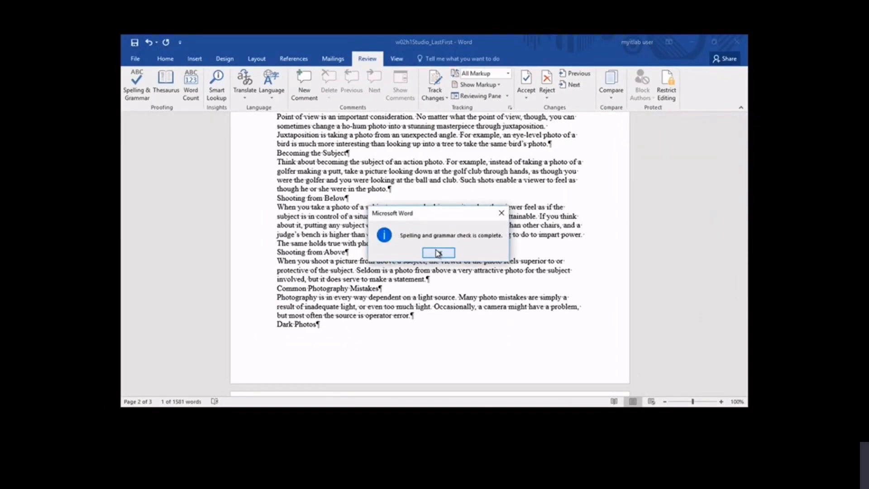
pyautogui.click(438, 253)
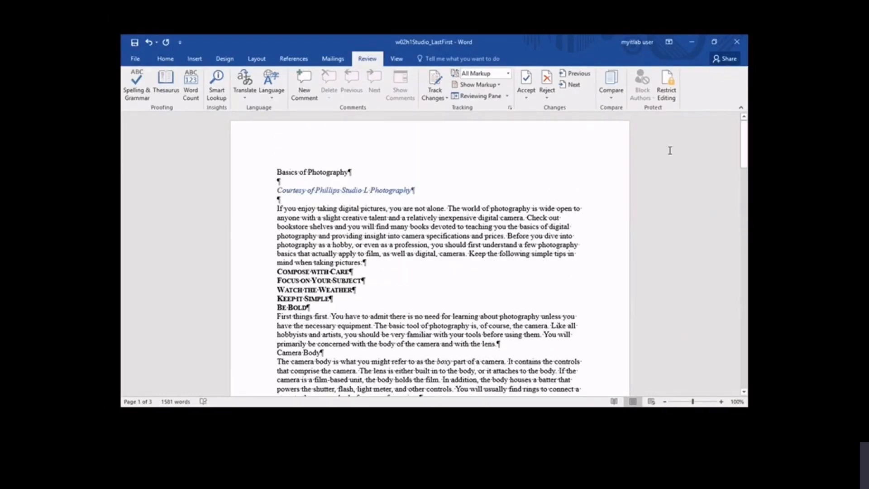
pyautogui.moveTo(743, 145); pyautogui.dragTo(741, 375)
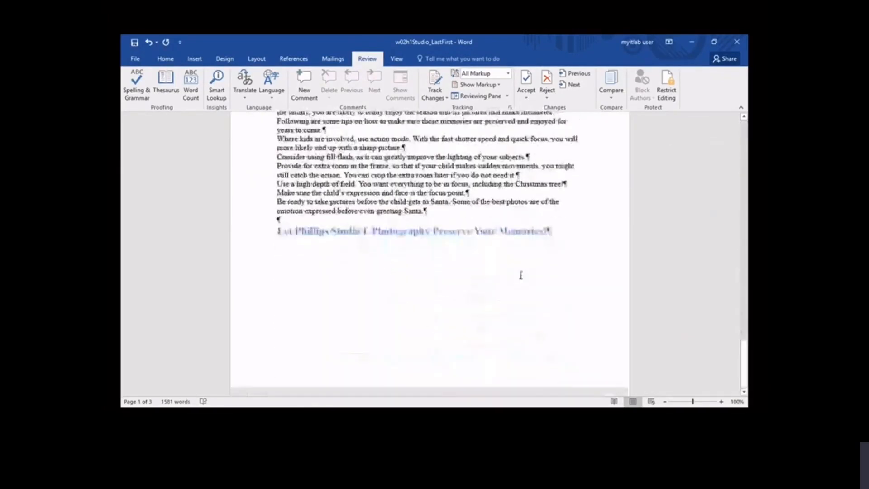
# Apply 1.15 line spacing and justified alignment to the body text from "If you enjoy taking digital pictures" through "even greeting Santa."
pyautogui.keyDown('shift'); pyautogui.click(435, 213); pyautogui.keyUp('shift')
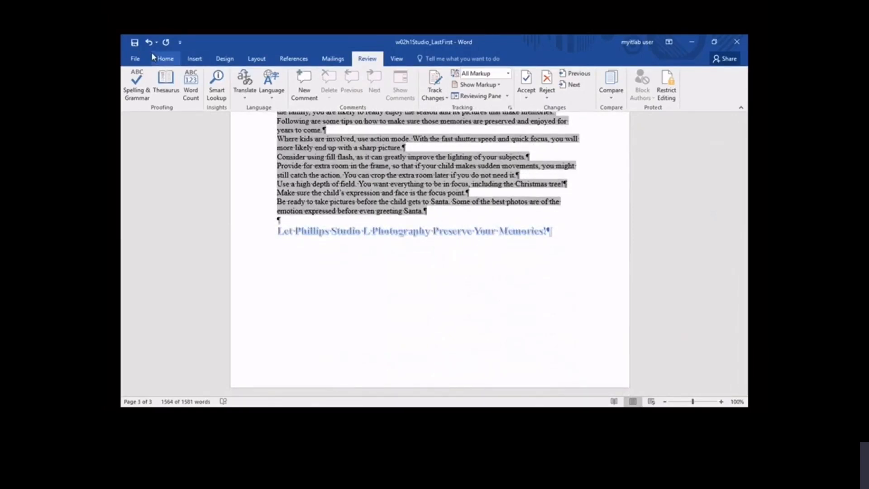
pyautogui.click(171, 60)
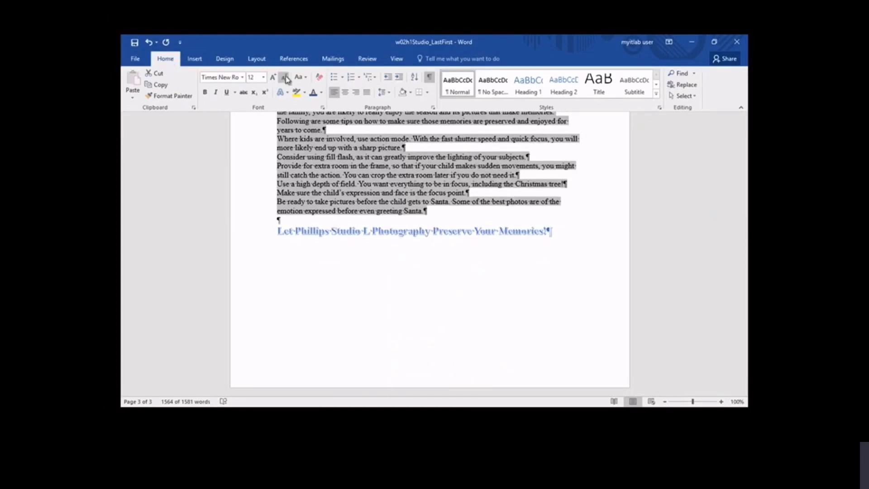
pyautogui.click(387, 93)
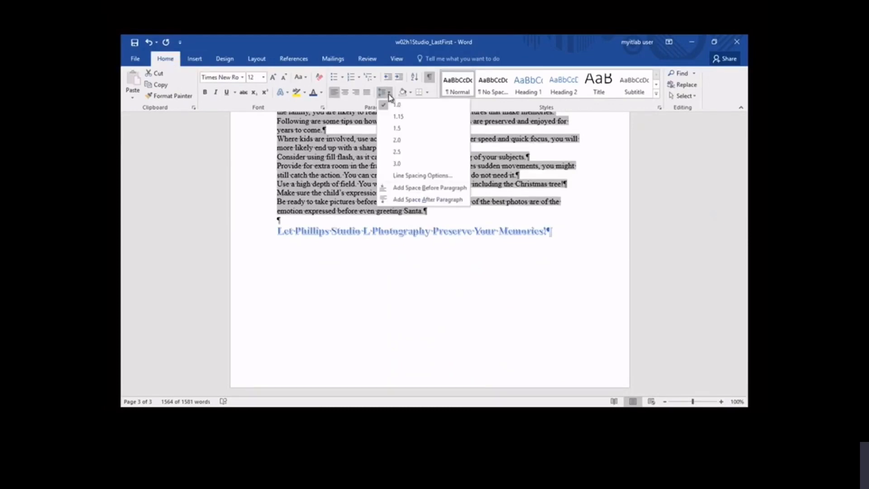
pyautogui.click(390, 117)
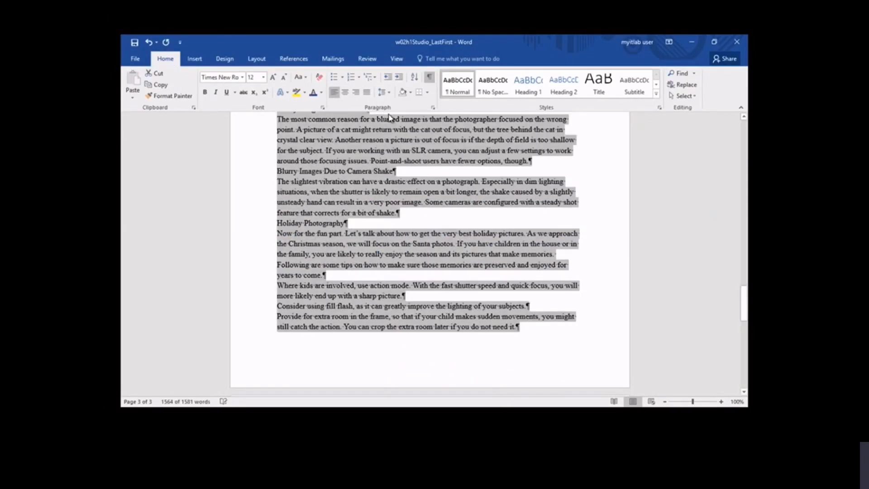
pyautogui.click(367, 92)
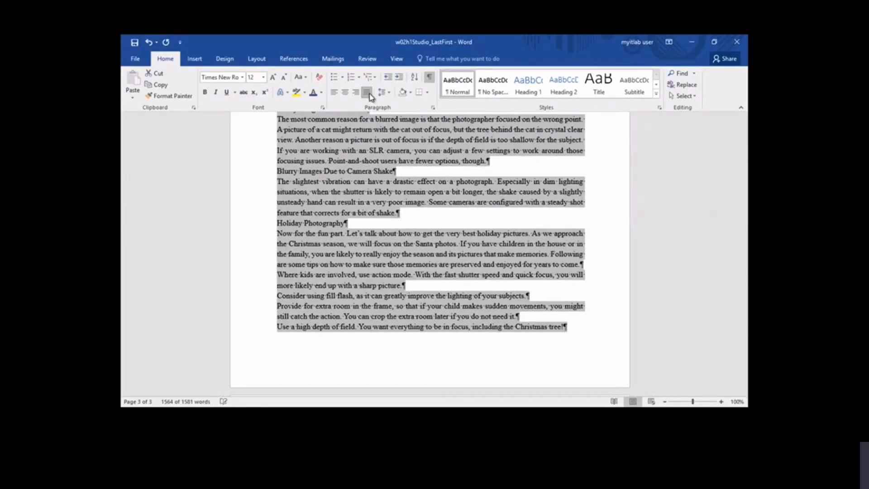
# Set the spacing after the selected body paragraphs to 6 pt
pyautogui.click(432, 108)
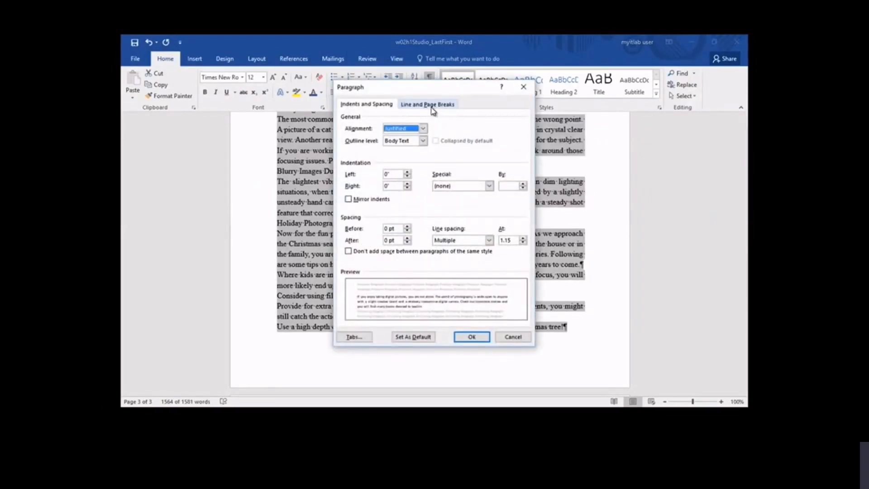
pyautogui.click(407, 238)
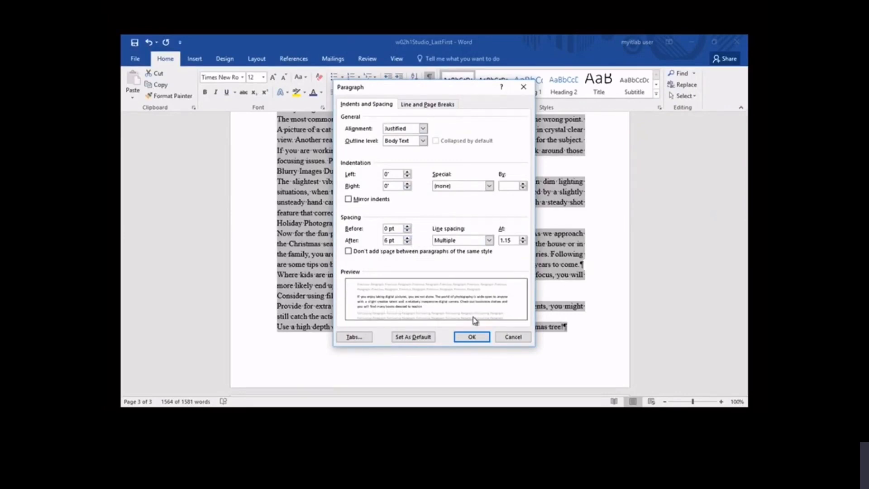
pyautogui.click(472, 337)
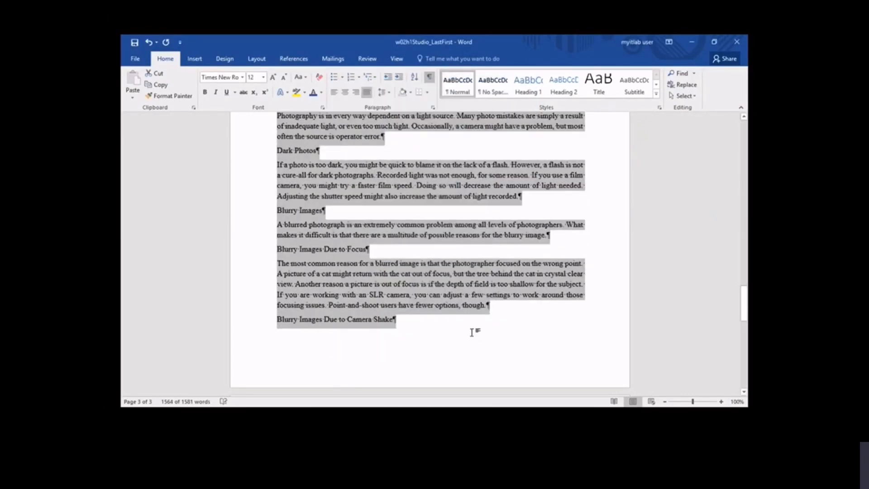
# Center the document's last line about preserving memories, and right-align the "Courtesy of Phillips Studio L Photography" line near the document's start
pyautogui.hotkey('ctrl', 'End')
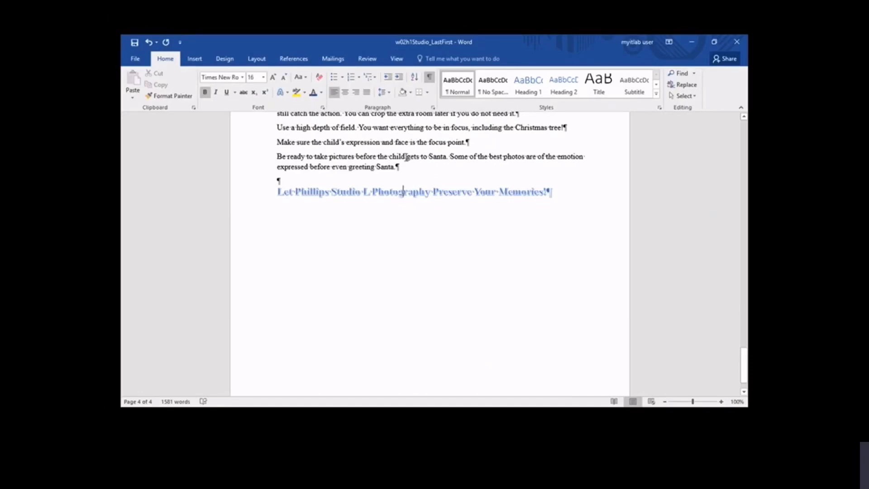
pyautogui.click(346, 92)
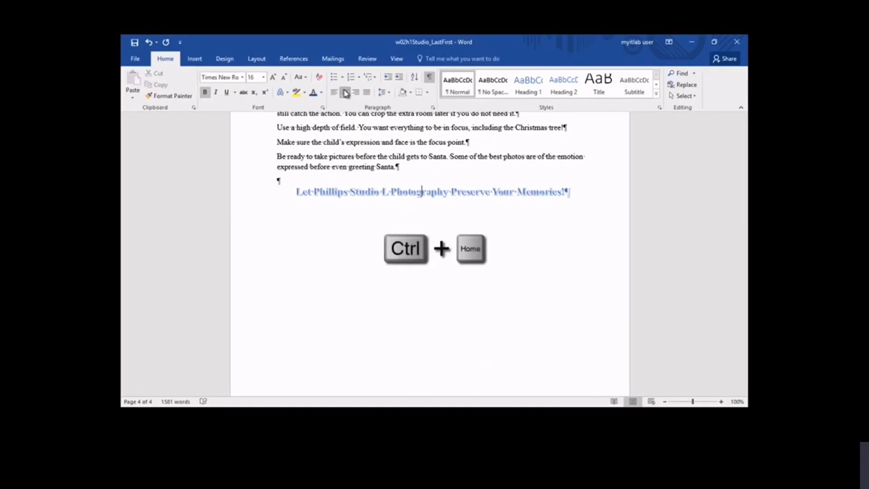
pyautogui.hotkey('ctrl', 'Home')
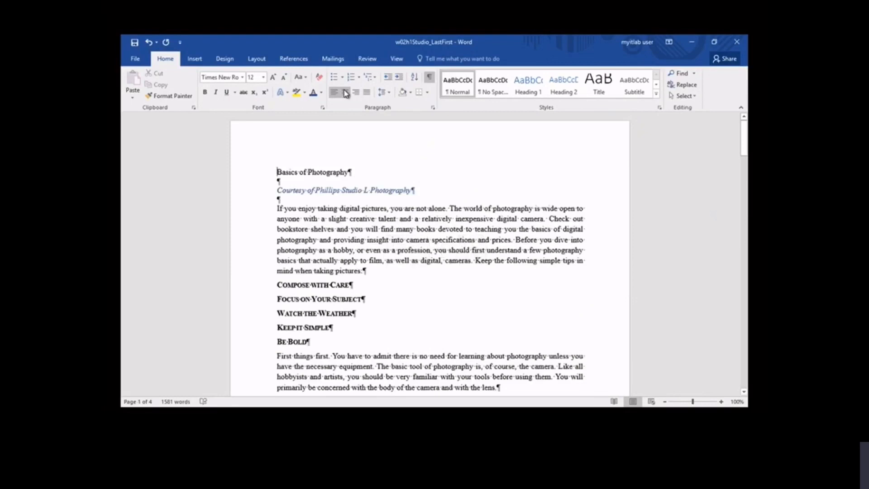
pyautogui.click(311, 190)
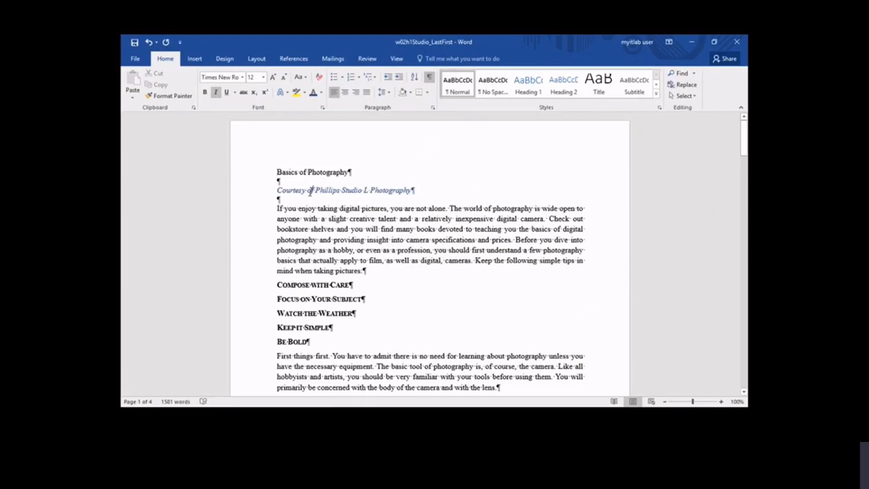
pyautogui.click(355, 92)
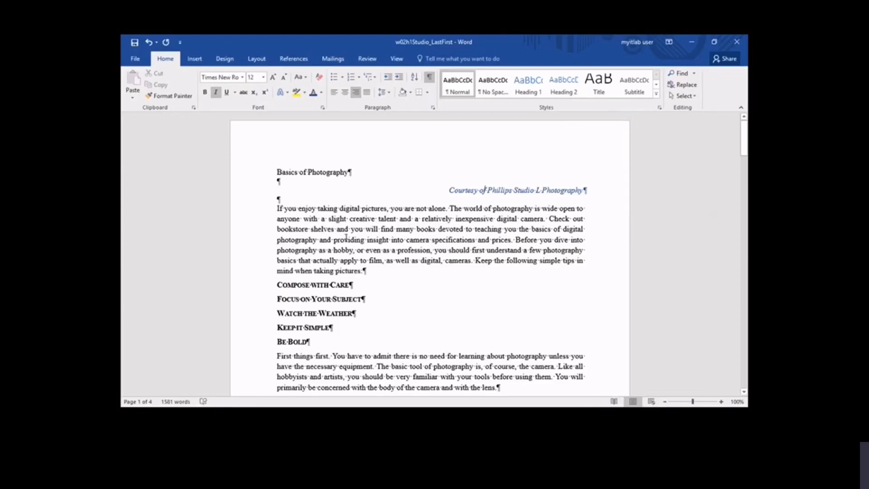
# Display the ruler and apply a 0.5" first-line indent to the paragraphs beginning "If you enjoy taking digital pictures" and "First things first."
pyautogui.click(399, 60)
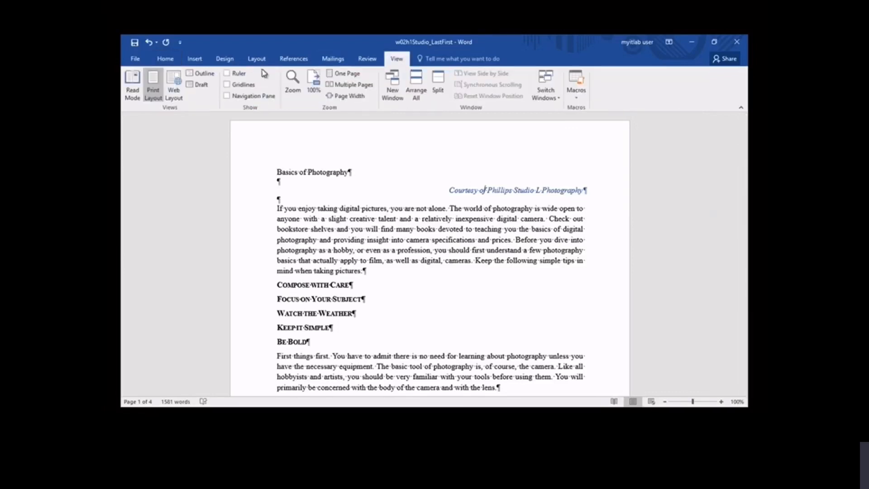
pyautogui.click(228, 73)
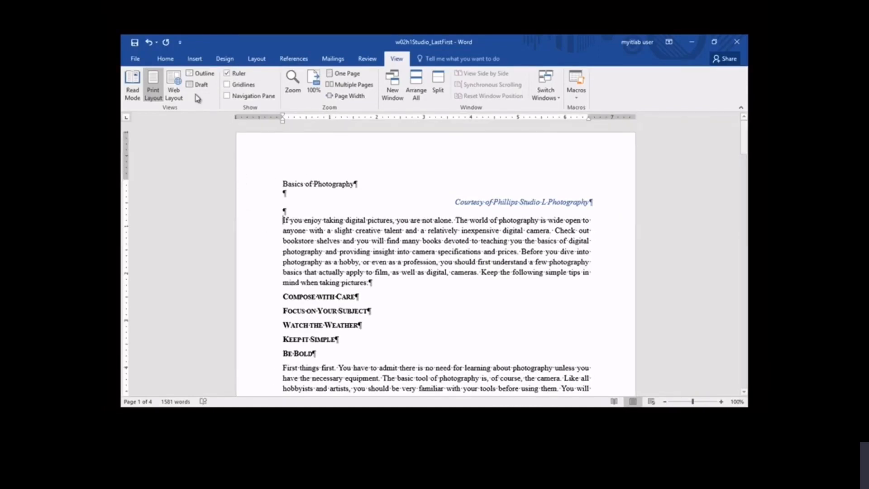
pyautogui.click(165, 58)
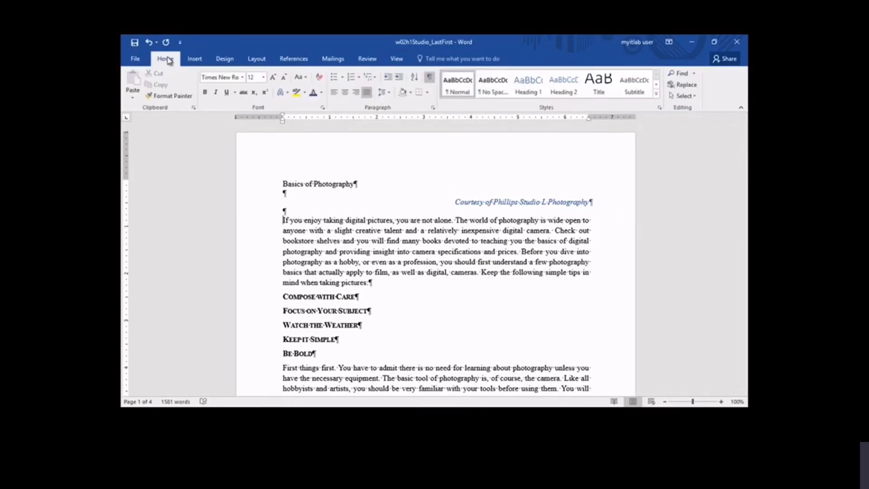
pyautogui.click(433, 109)
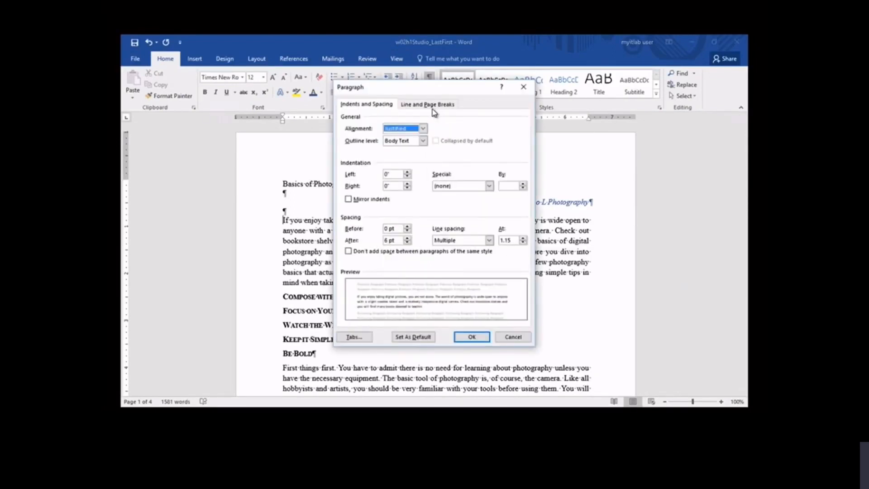
pyautogui.click(489, 187)
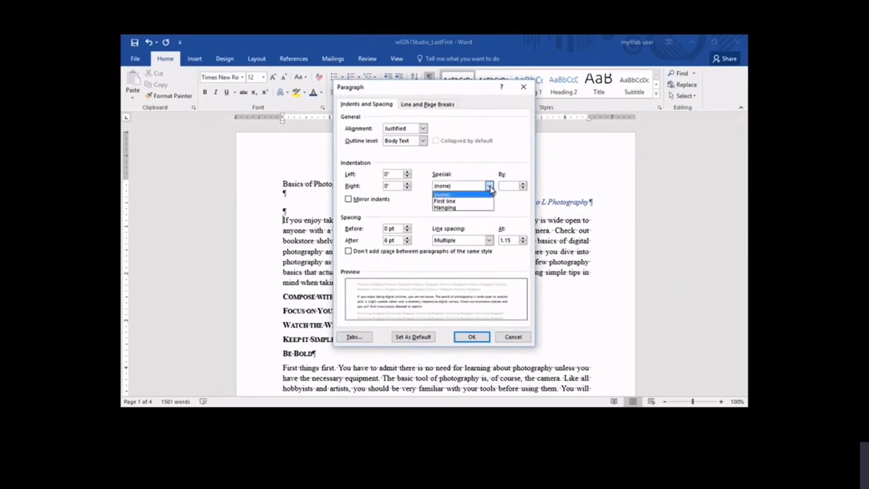
pyautogui.click(476, 202)
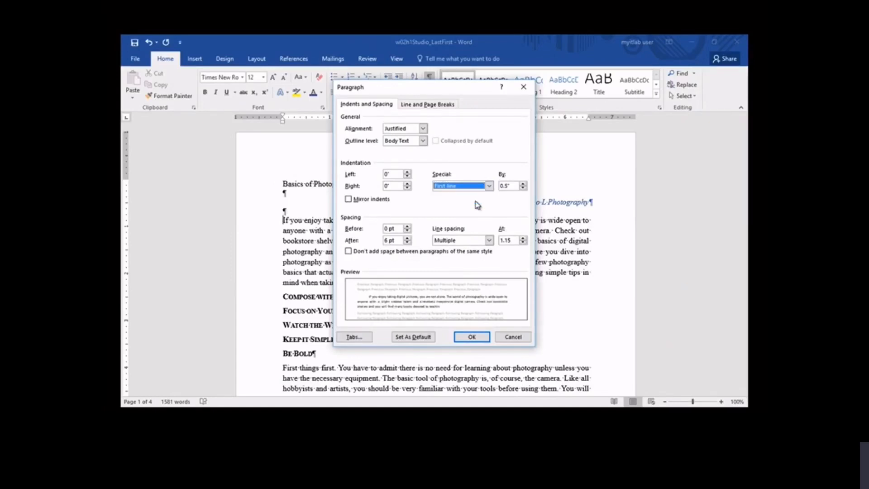
pyautogui.click(480, 337)
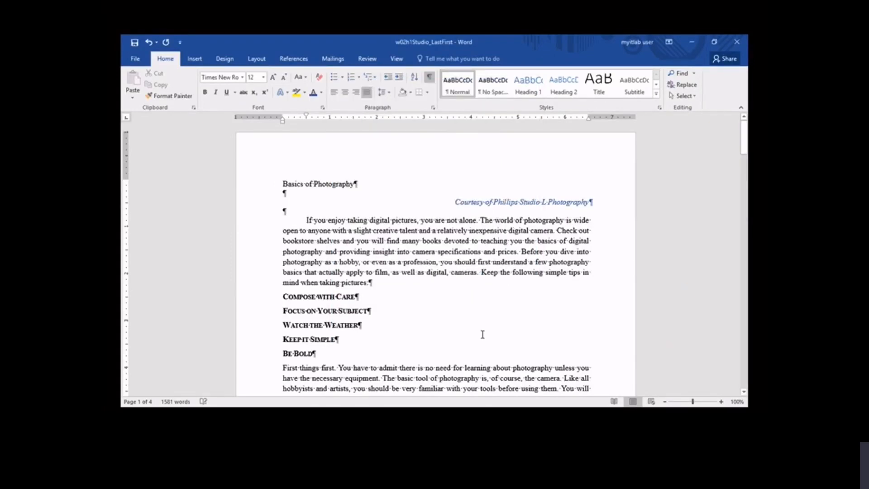
pyautogui.scroll(-3, 482, 335)
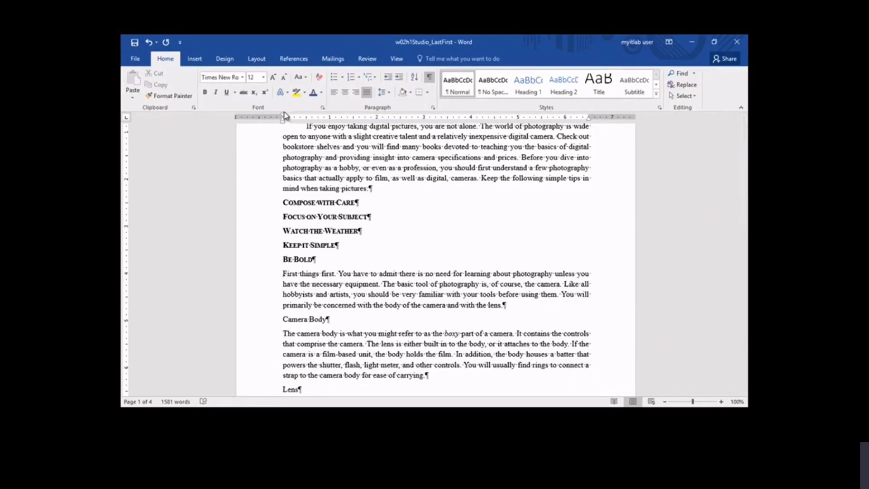
pyautogui.moveTo(284, 118); pyautogui.dragTo(309, 114)
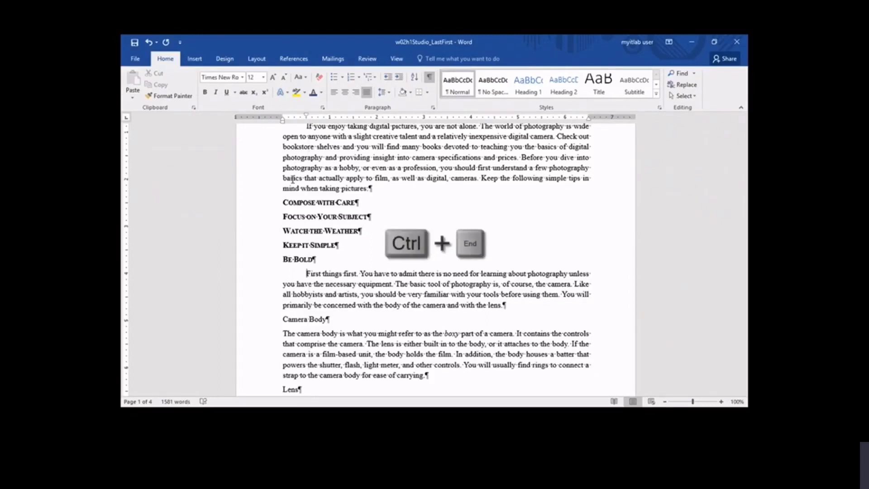
# Add two blank paragraphs after the document's last line and clear all formatting from the second one
pyautogui.hotkey('ctrl', 'End')
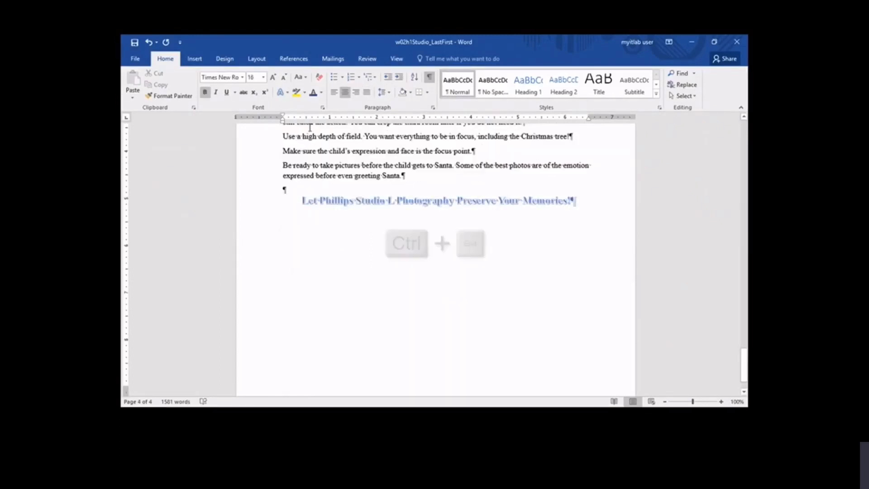
pyautogui.press('Return')
pyautogui.press('Return')
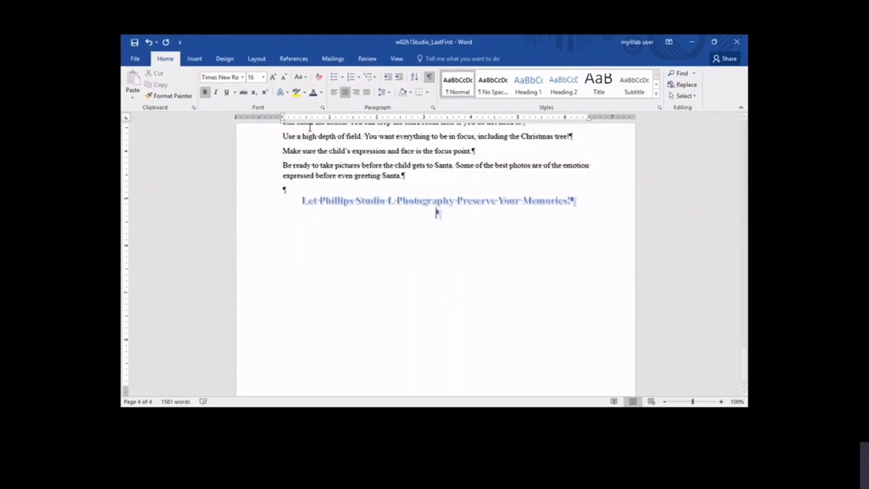
pyautogui.click(319, 78)
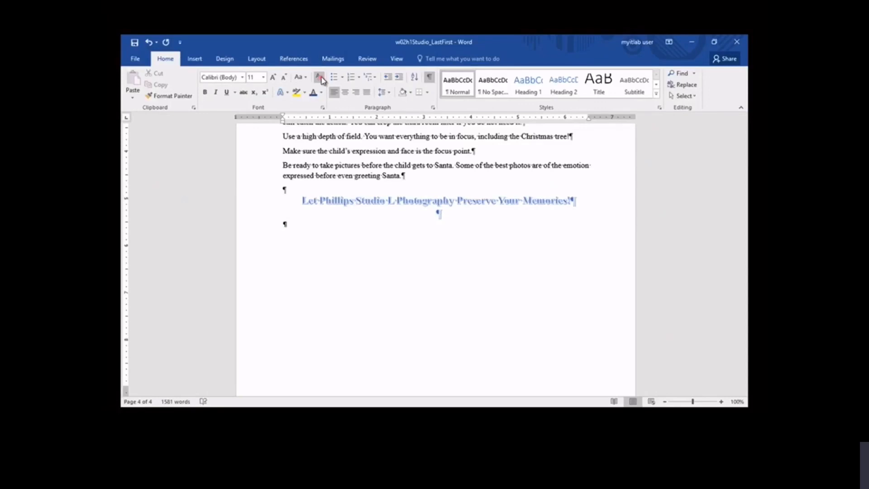
# Set the font of the final blank paragraph to Times New Roman, size 16
pyautogui.click(243, 77)
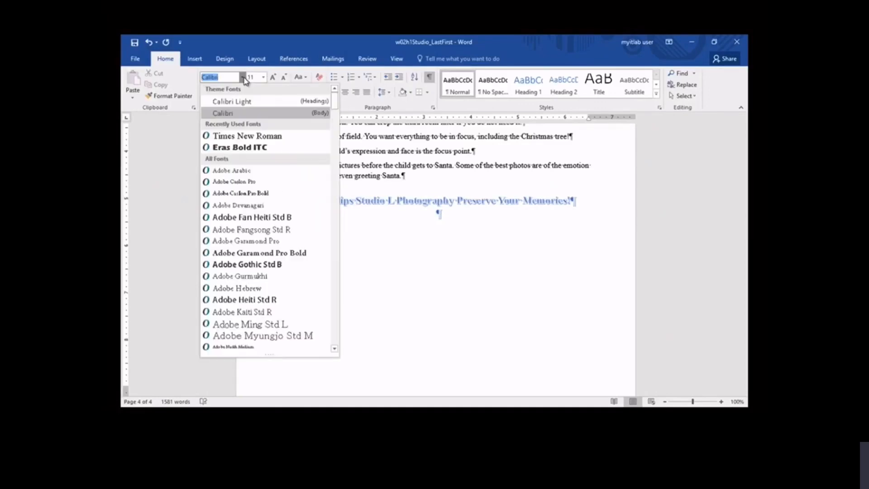
pyautogui.click(244, 136)
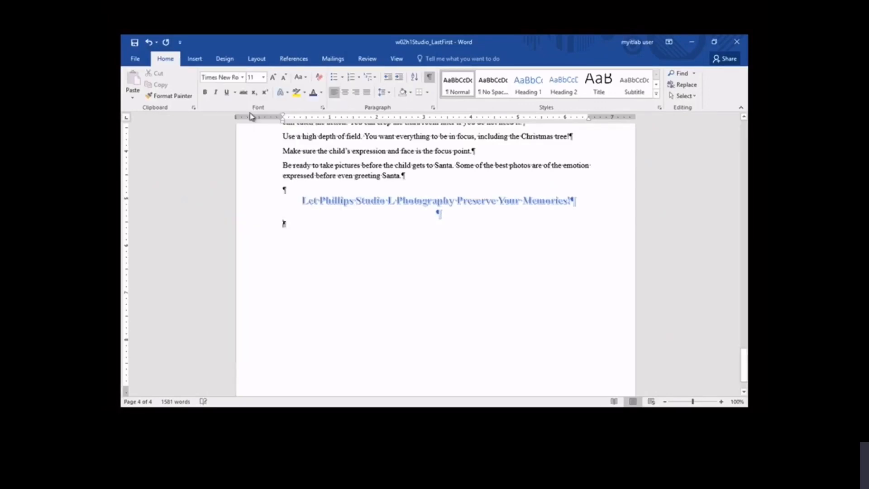
pyautogui.click(263, 78)
pyautogui.click(252, 143)
# Set a left tab stop at 1" and a right tab stop at 5.5" for the final blank paragraph
pyautogui.click(331, 118)
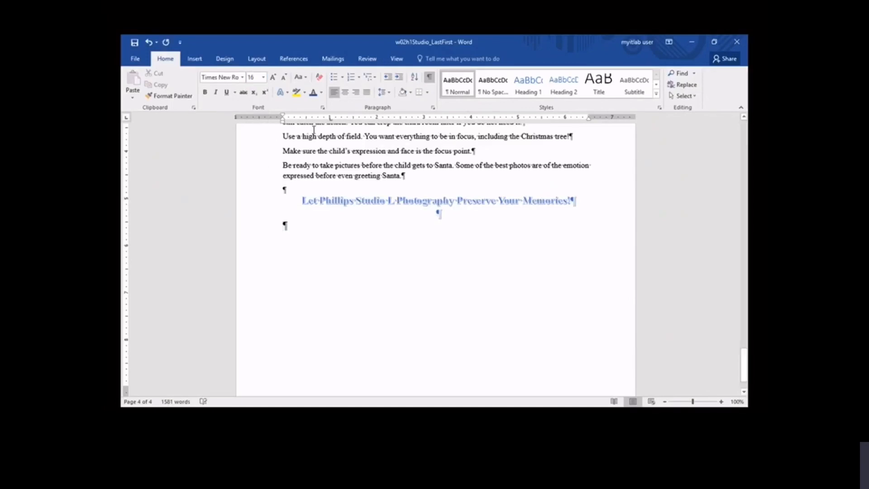
pyautogui.click(127, 119)
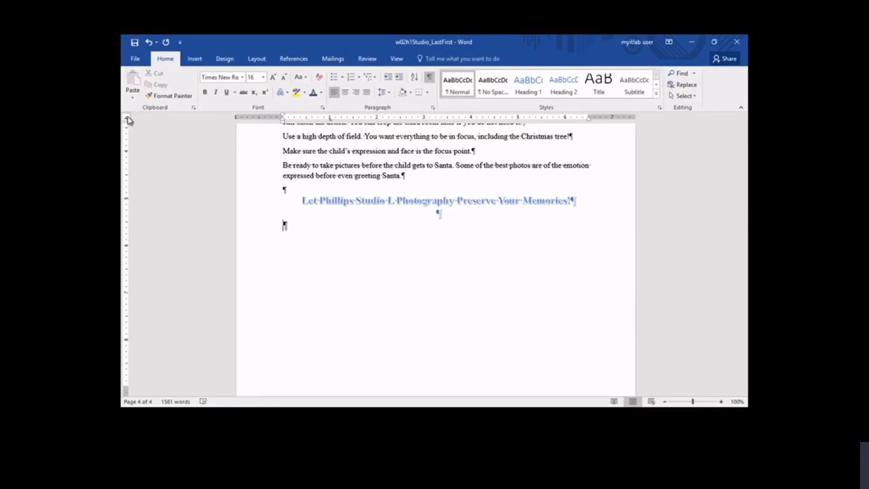
pyautogui.click(542, 118)
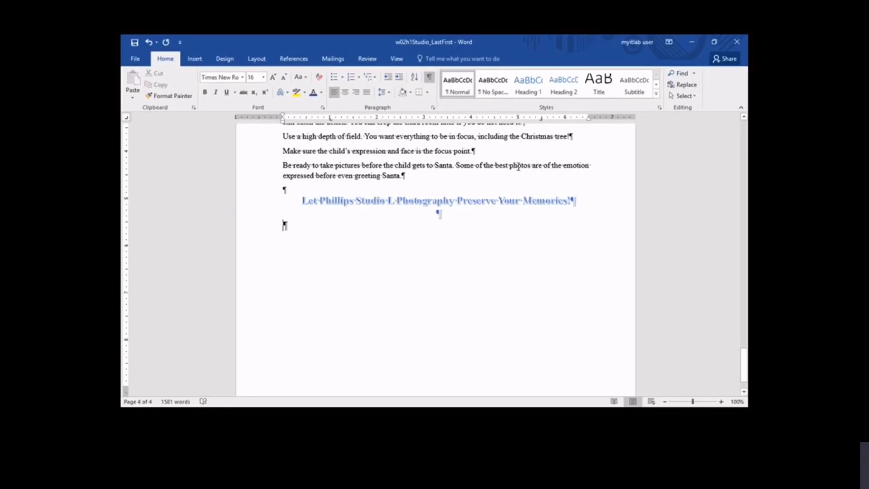
# Add dot leader style 2 to the 5.5" right tab stop of the final paragraph
pyautogui.click(434, 108)
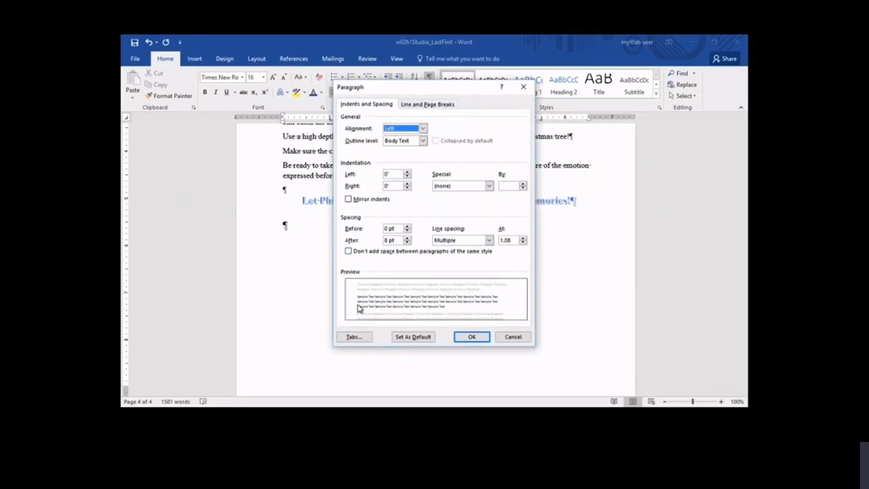
pyautogui.click(347, 338)
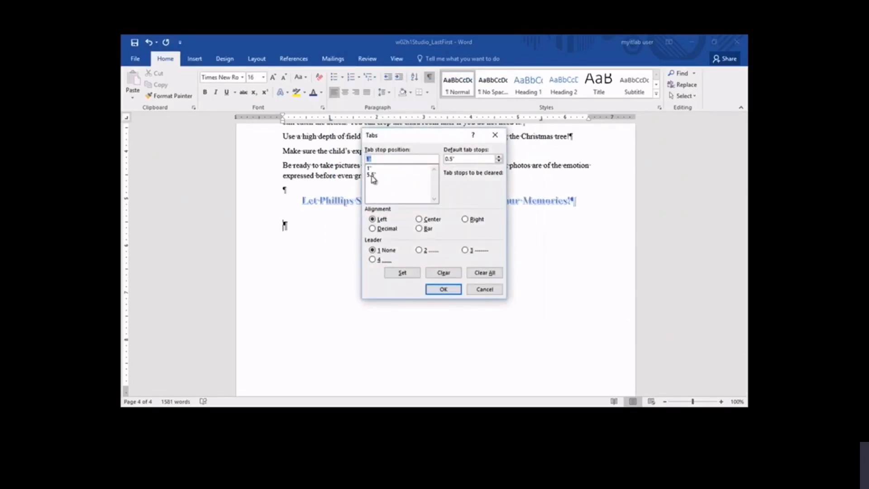
pyautogui.click(371, 174)
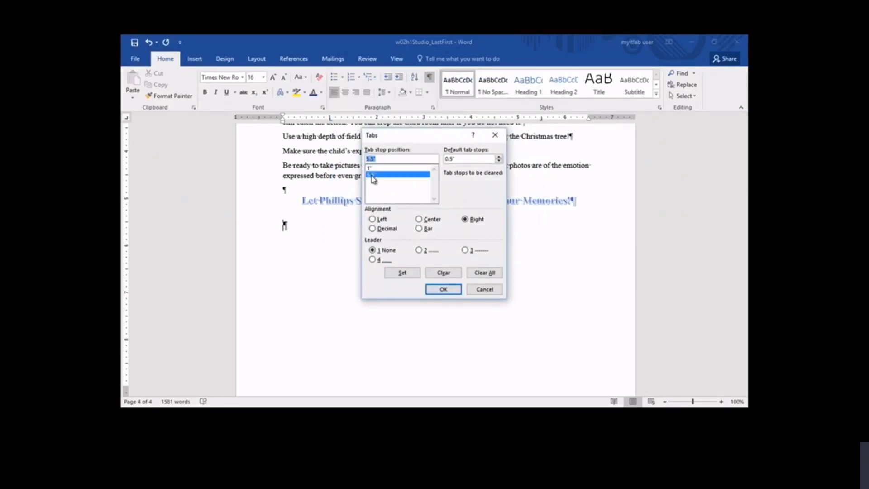
pyautogui.click(419, 251)
pyautogui.click(443, 289)
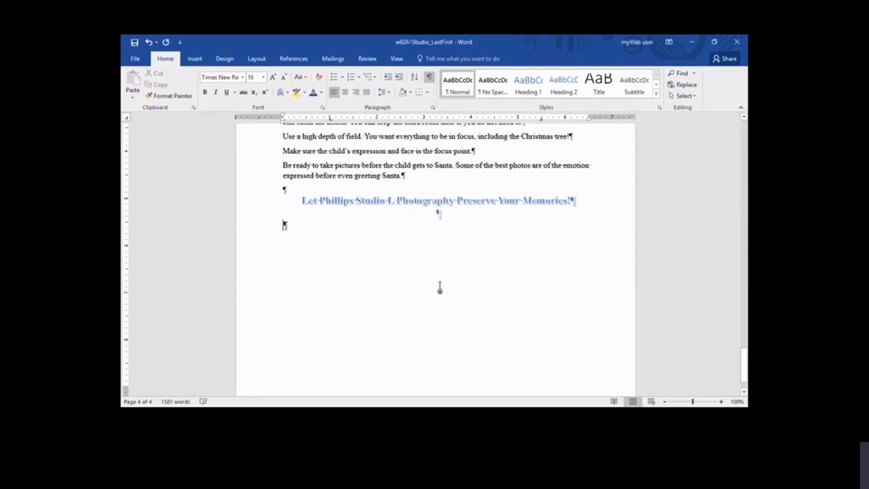
# Enter the tabbed line "Monday – Friday" with the hours "9:00 – 4:00" at the right tab stop in the final paragraph
pyautogui.press('Tab')
pyautogui.write('Monday')
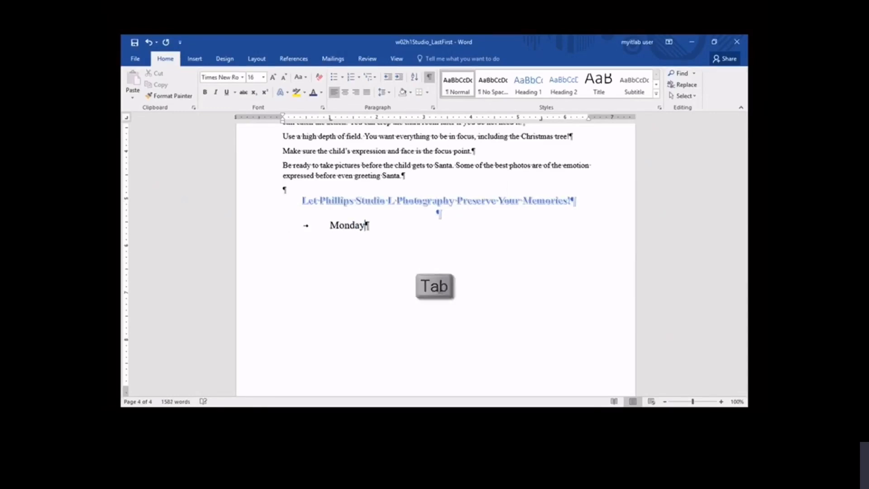
pyautogui.write(' - Frida')
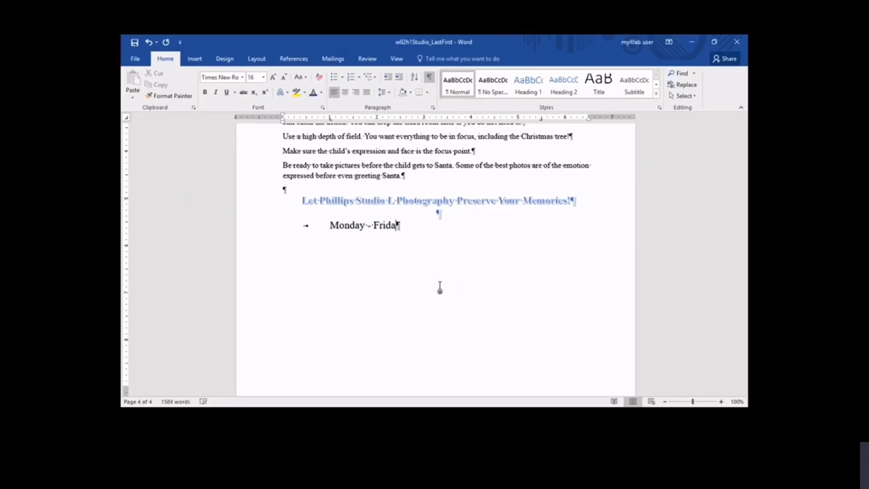
pyautogui.write('y')
pyautogui.press('Tab')
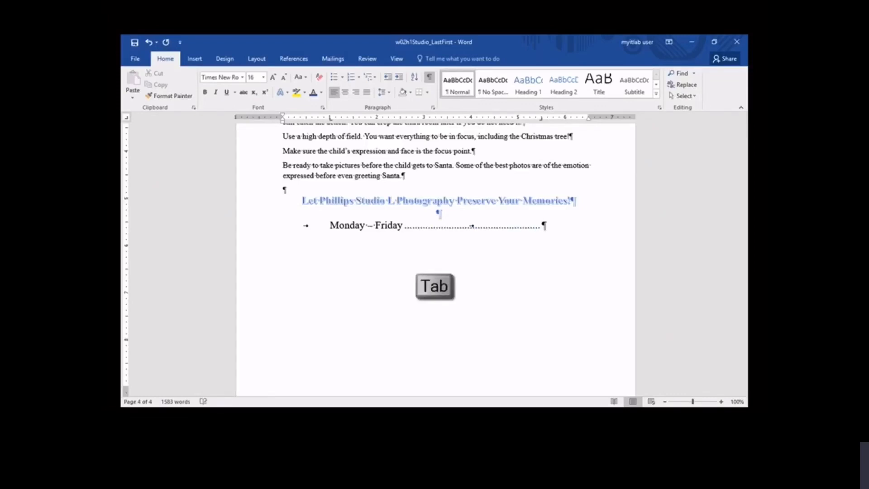
pyautogui.write('9:00')
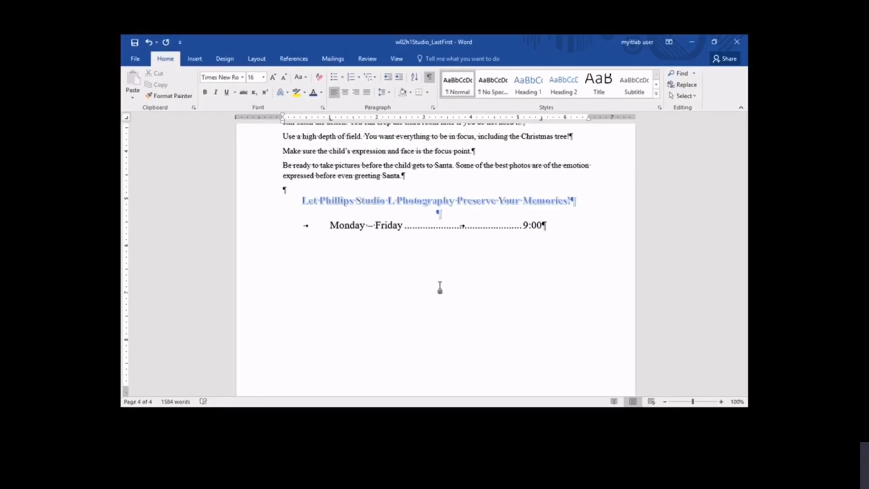
pyautogui.write(' - 4:')
pyautogui.write('00')
# Add a tabbed line reading "Saturday" with the hours "9:00 – 2:00" below the Monday – Friday line
pyautogui.press('Return')
pyautogui.press('Tab')
pyautogui.write('Saturday')
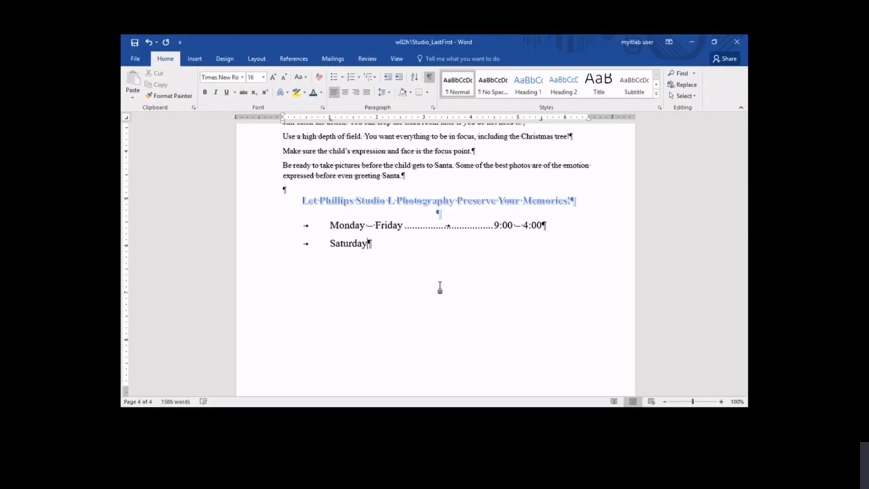
pyautogui.press('Tab')
pyautogui.write('9')
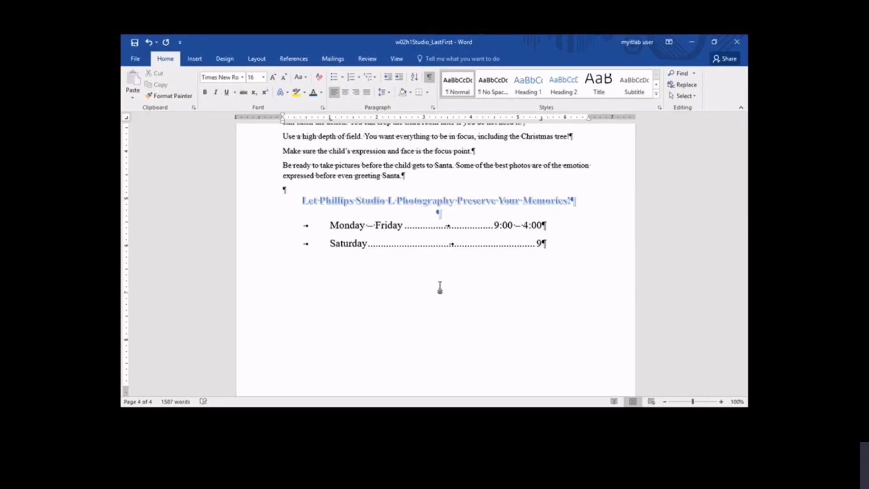
pyautogui.write(':00 - 2:00')
# Add a third line reading "Closed Sunday" at the 1" tab stop below the Saturday line
pyautogui.press('Return')
pyautogui.press('Tab')
pyautogui.write('Closed Sunday')
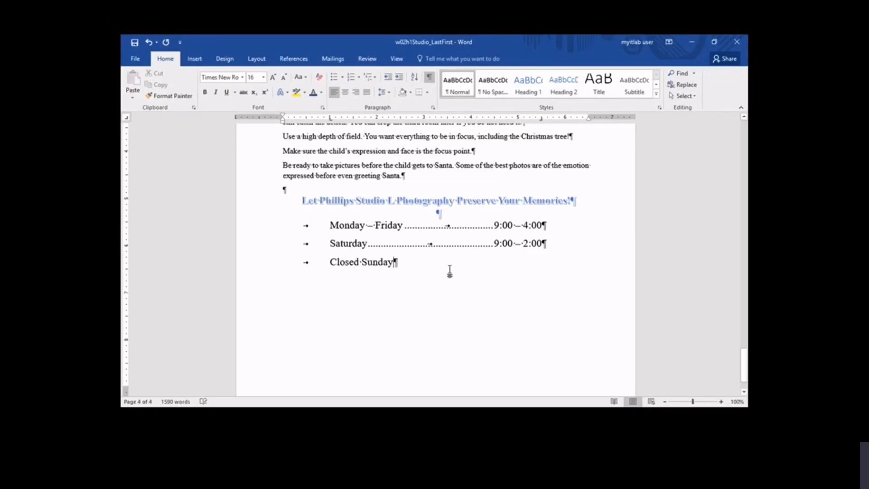
# Apply a Shadow paragraph border in the double-line style around the three business-hours lines
pyautogui.moveTo(330, 225); pyautogui.dragTo(396, 261)
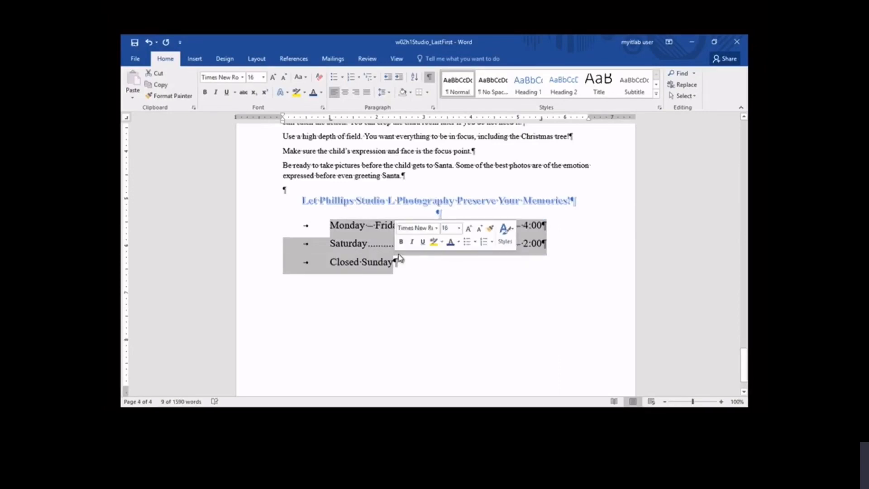
pyautogui.click(426, 92)
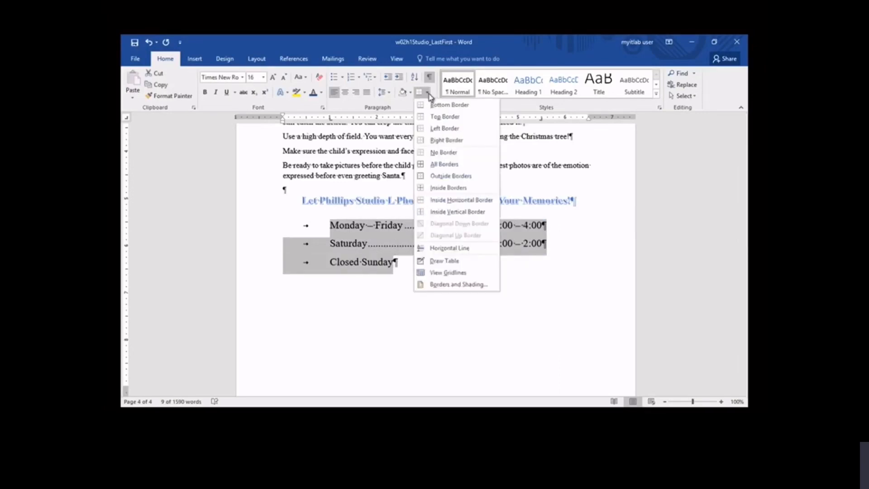
pyautogui.click(442, 286)
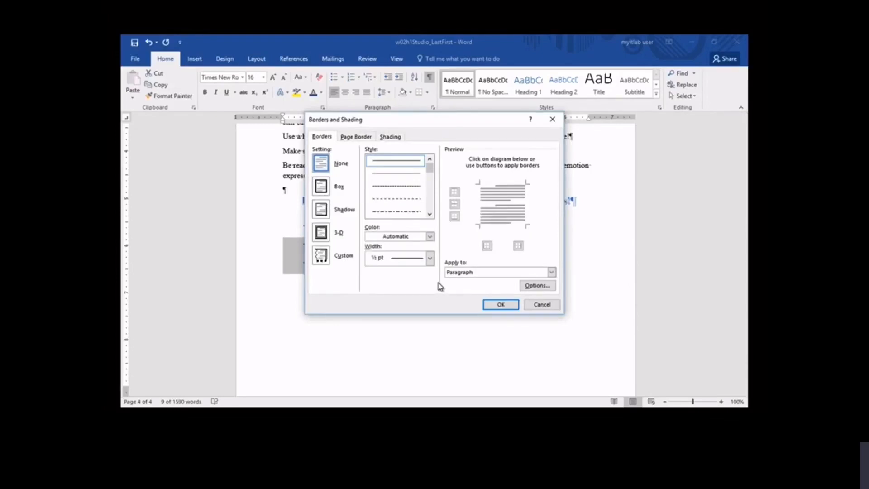
pyautogui.click(322, 209)
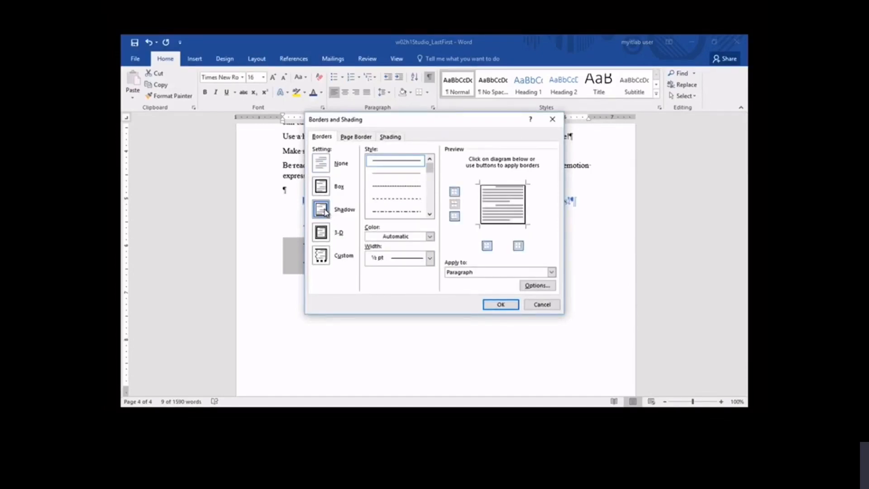
pyautogui.click(429, 214)
pyautogui.click(430, 214)
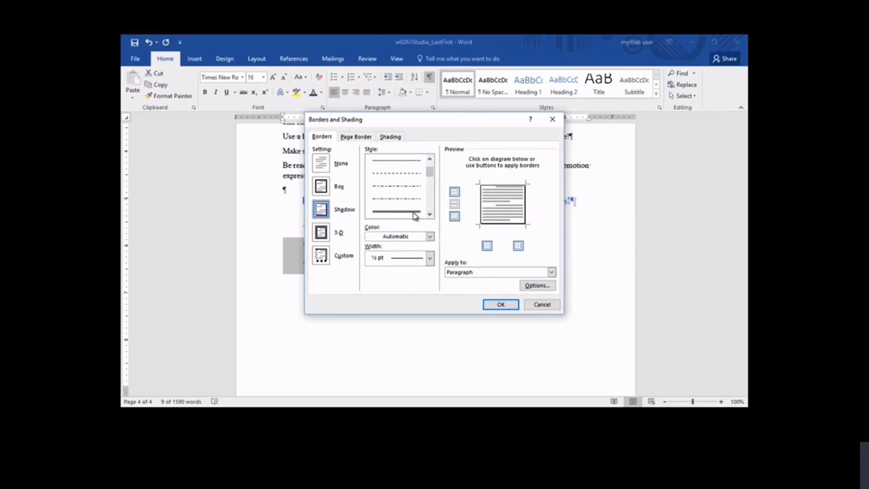
pyautogui.click(413, 212)
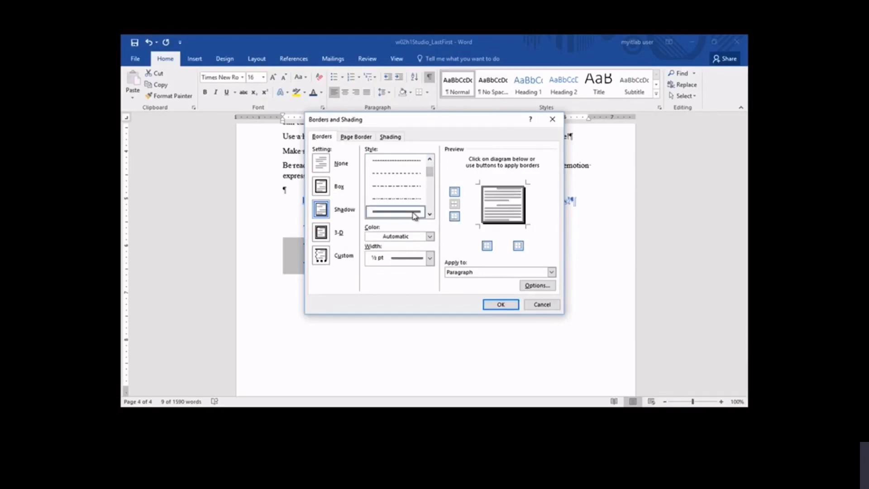
pyautogui.click(498, 305)
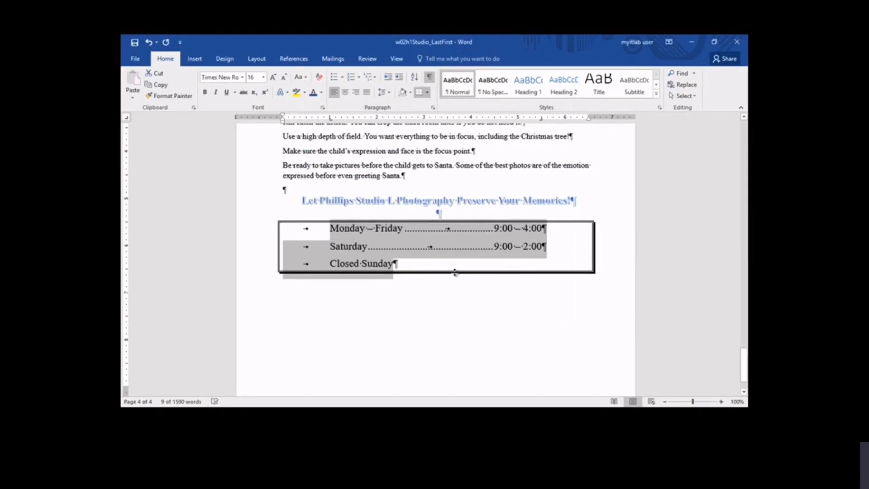
# Shade the three bordered business-hours lines with a light blue theme color
pyautogui.click(411, 93)
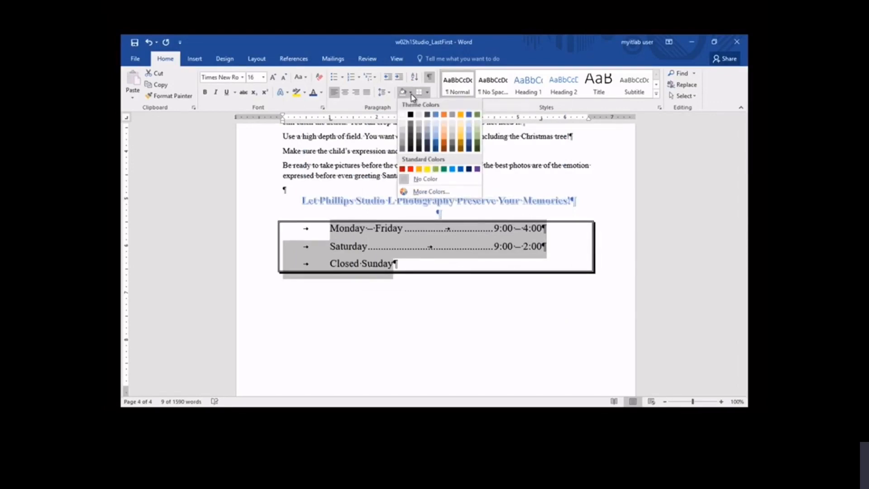
pyautogui.click(437, 131)
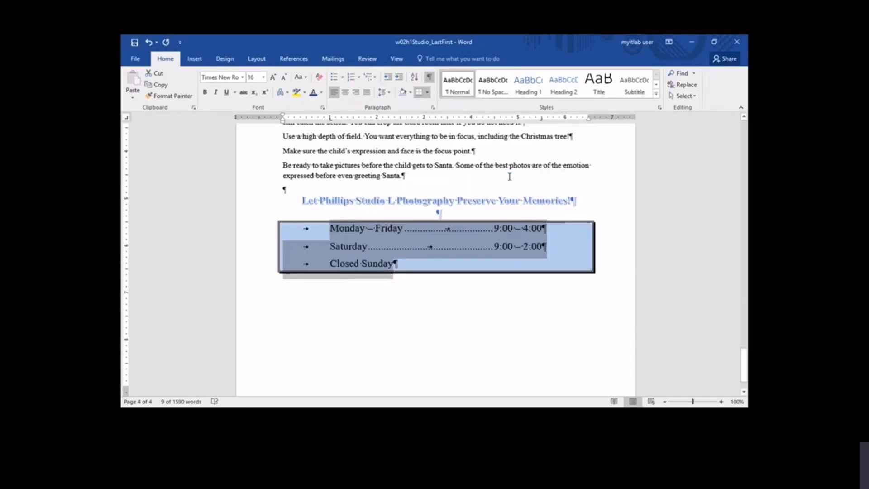
pyautogui.click(594, 198)
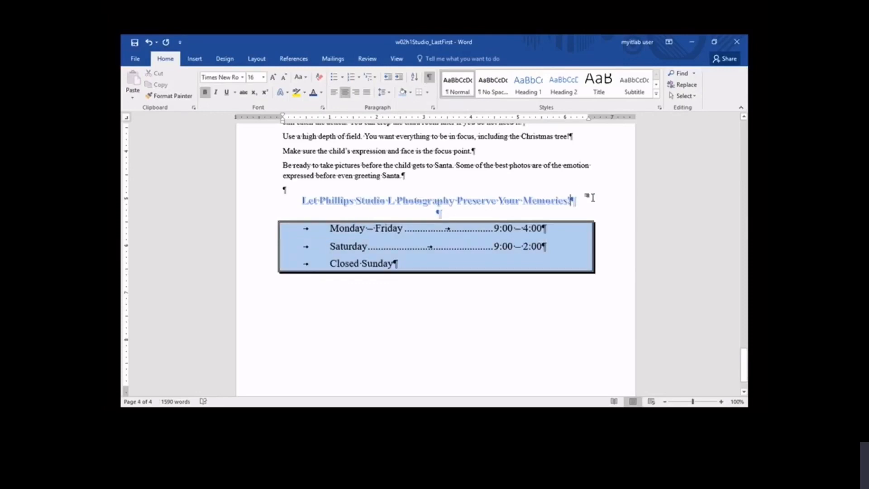
# Number the five tips from Compose with Care to Be Bold in the 1) 2) 3) format and decrease their indent one level
pyautogui.hotkey('ctrl', 'Home')
pyautogui.moveTo(265, 297); pyautogui.dragTo(270, 355)
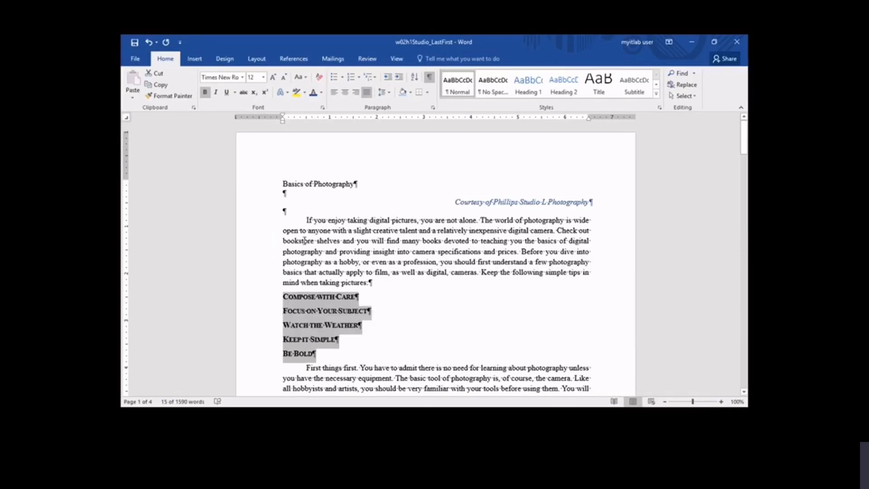
pyautogui.click(361, 77)
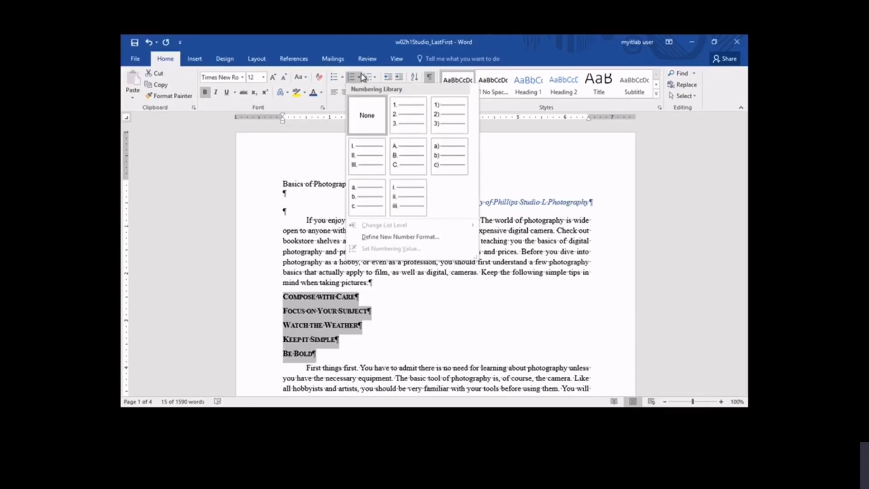
pyautogui.click(438, 119)
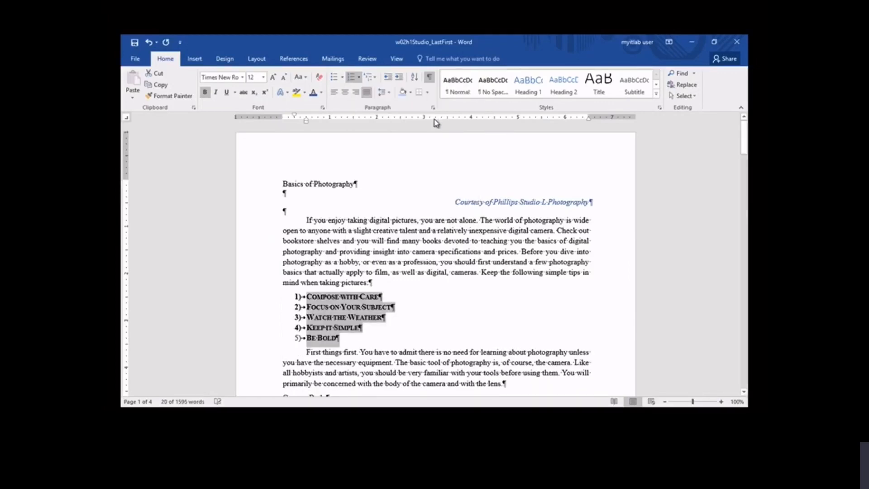
pyautogui.click(386, 81)
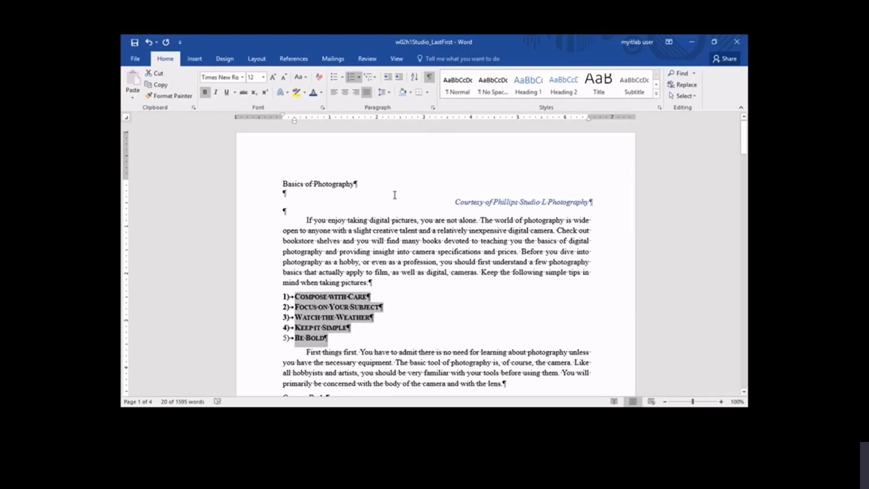
pyautogui.click(455, 294)
# Format the four lines from Aperture/F-Stop to Point of View as a hollow round bulleted list and decrease its indent one level
pyautogui.scroll(-8, 453, 290)
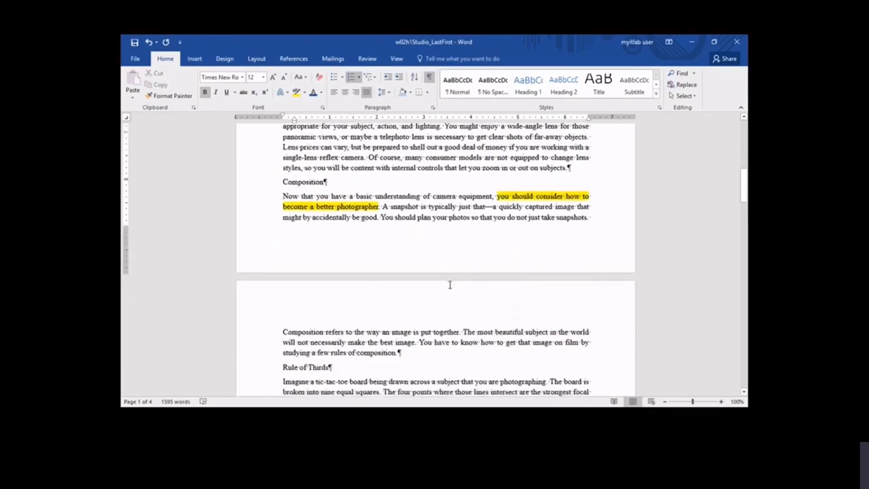
pyautogui.scroll(-8, 449, 284)
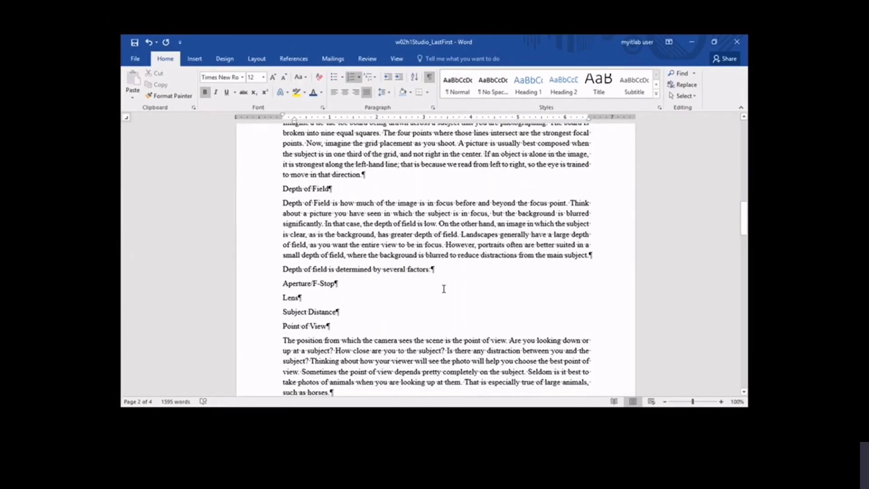
pyautogui.moveTo(273, 285); pyautogui.dragTo(273, 328)
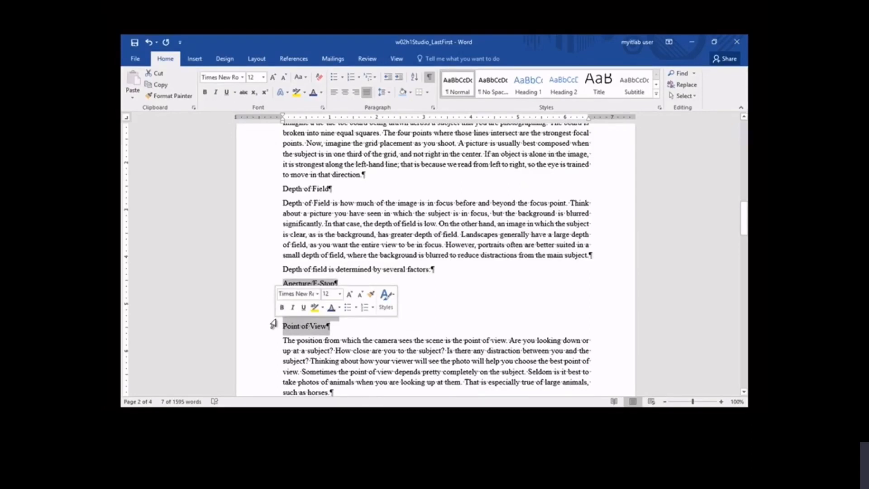
pyautogui.click(342, 80)
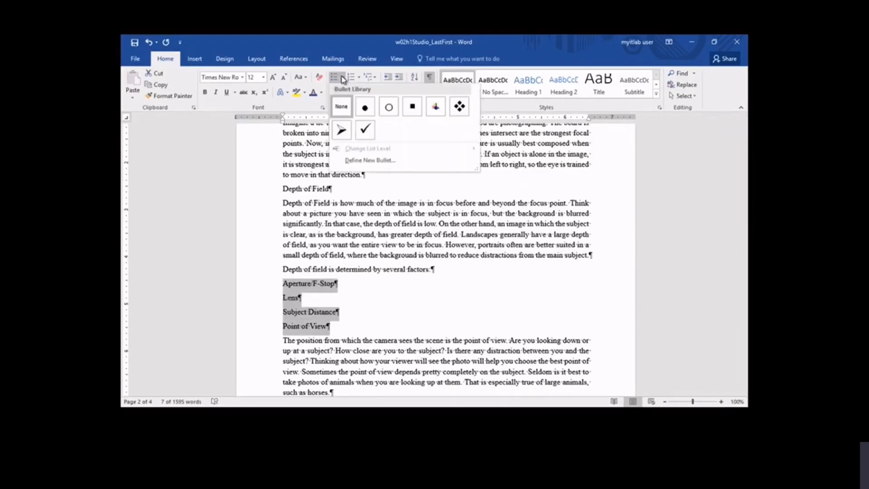
pyautogui.click(389, 107)
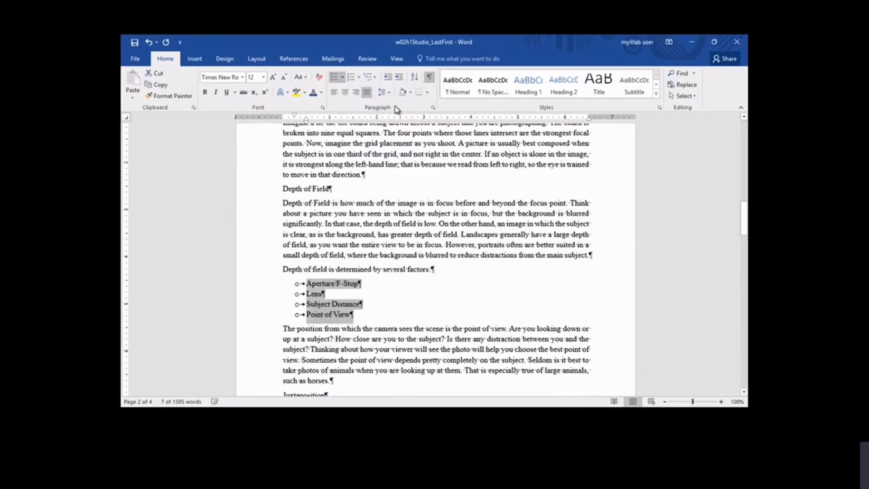
pyautogui.click(389, 77)
pyautogui.click(455, 287)
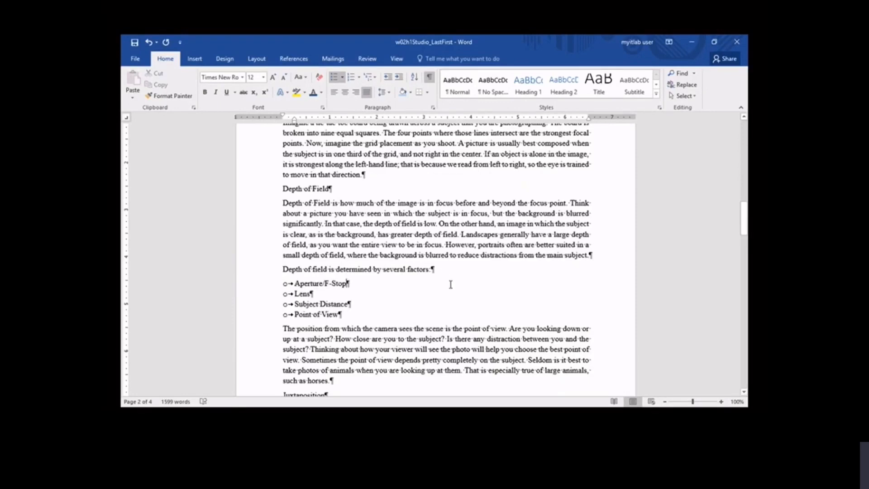
# Apply hollow round bullets to the six Holiday Photography tips, from "Where kids are involved" to "greeting Santa", and decrease their indent one level
pyautogui.hotkey('ctrl', 'End')
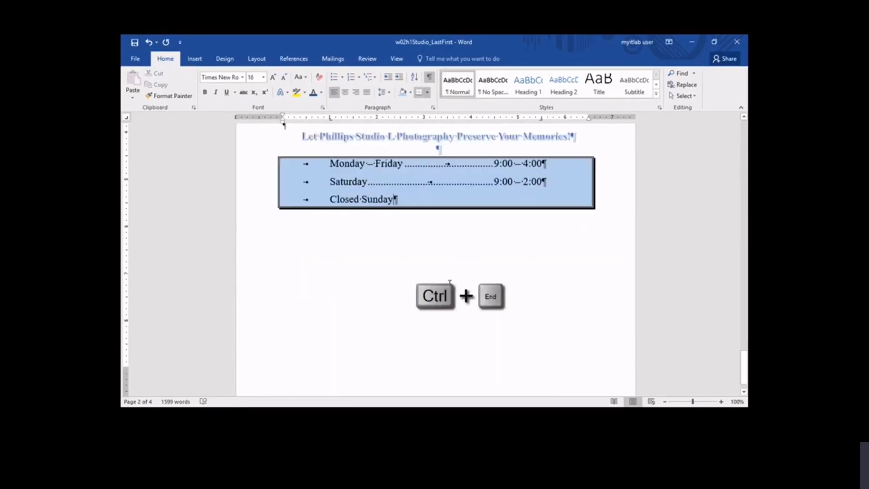
pyautogui.scroll(5, 449, 282)
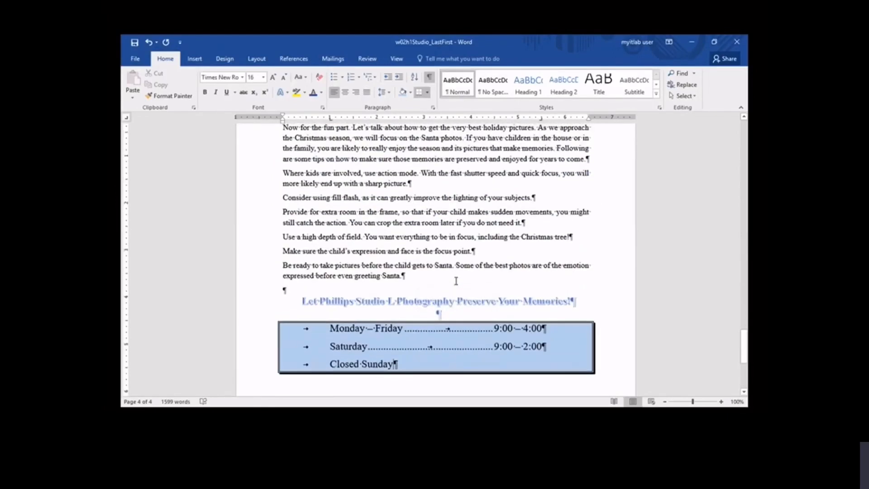
pyautogui.scroll(1, 456, 281)
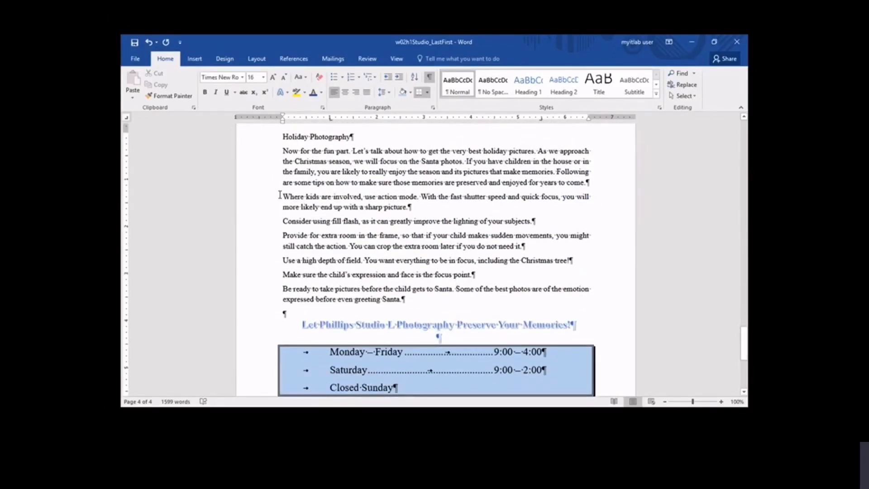
pyautogui.moveTo(280, 195); pyautogui.dragTo(404, 304)
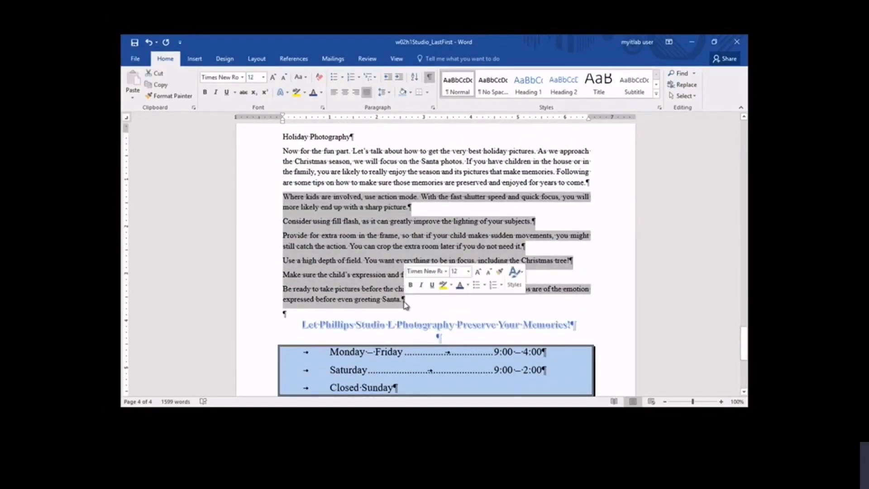
pyautogui.click(334, 77)
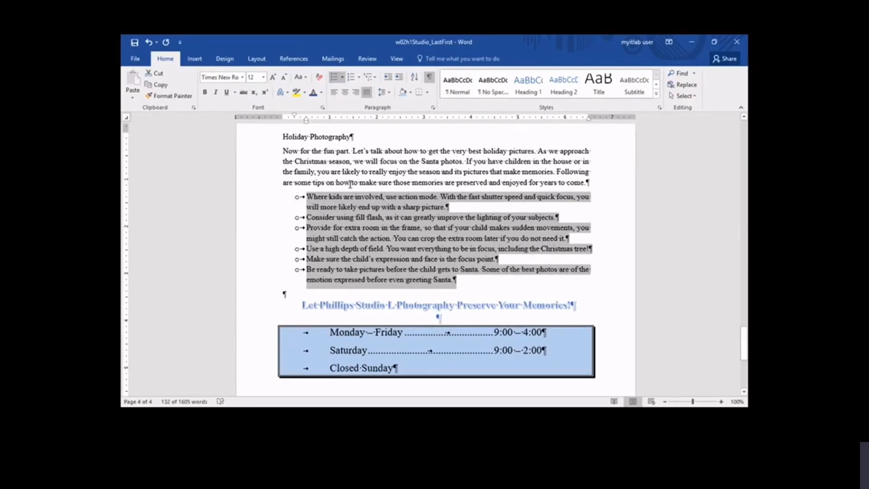
pyautogui.click(387, 81)
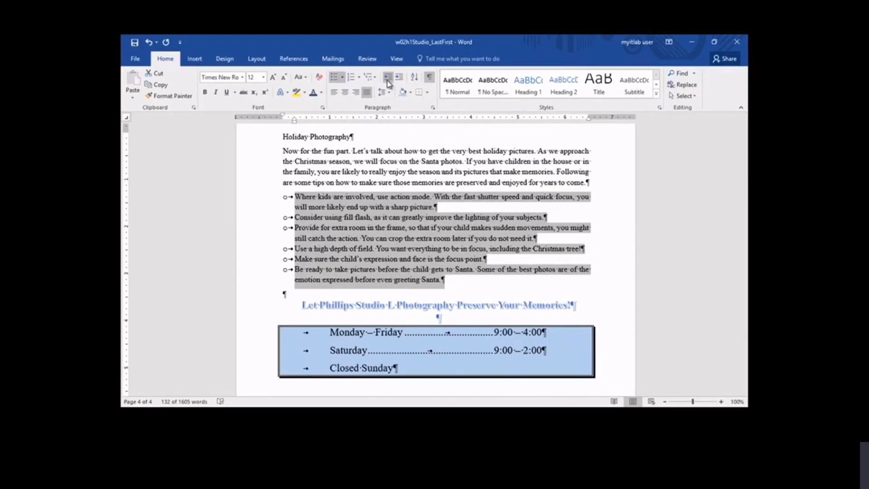